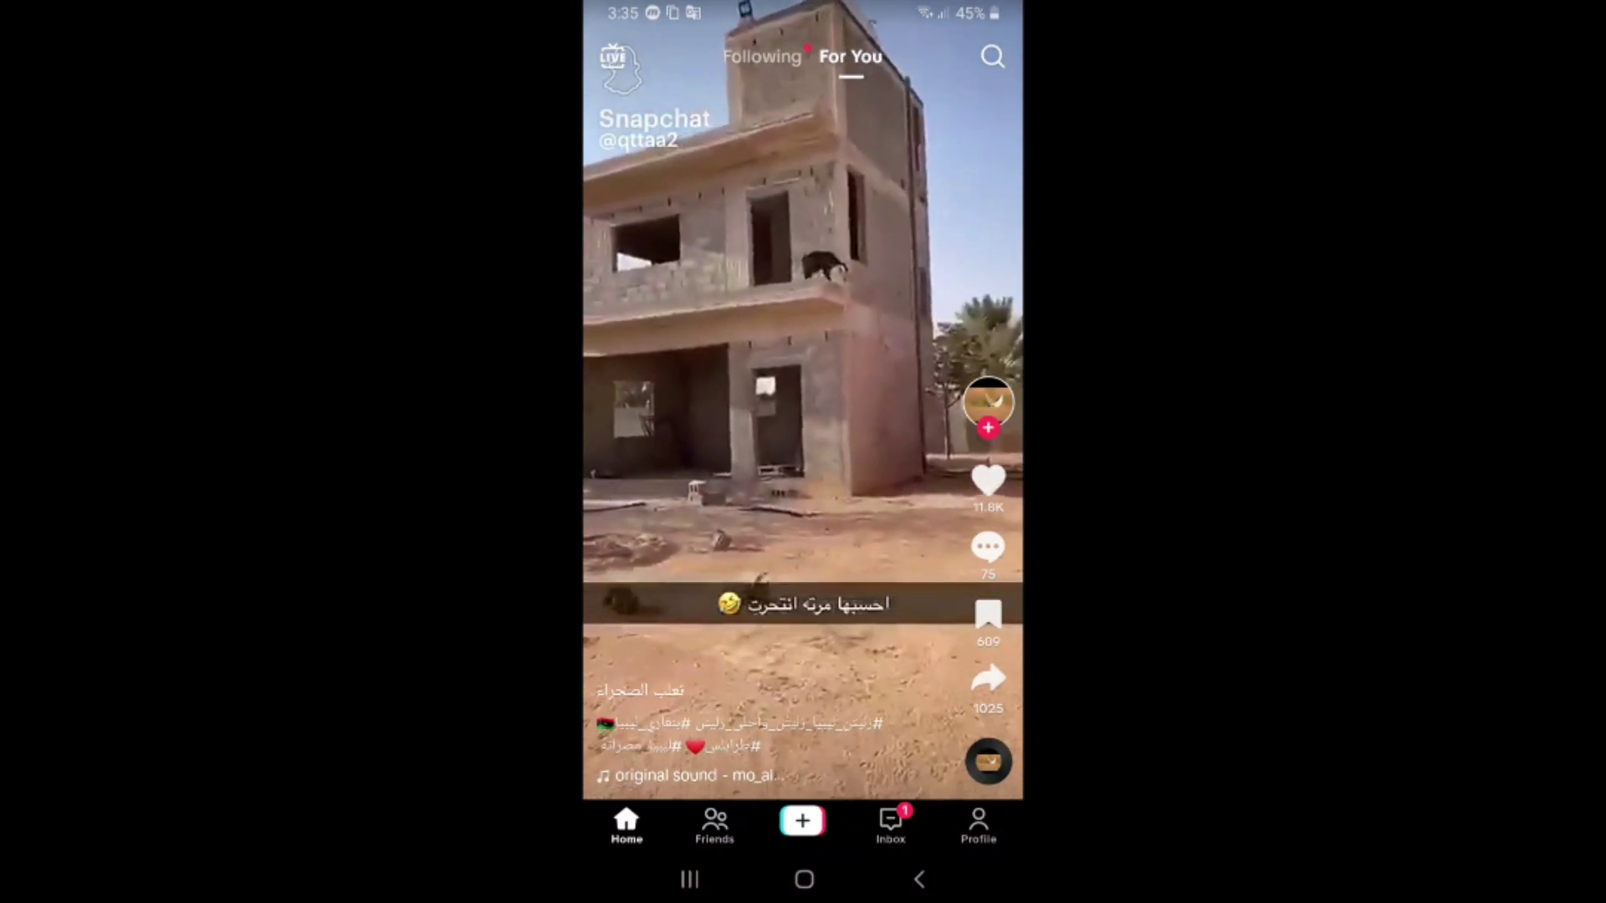
# Switch from the For You feed to your own profile page
pyautogui.click(979, 826)
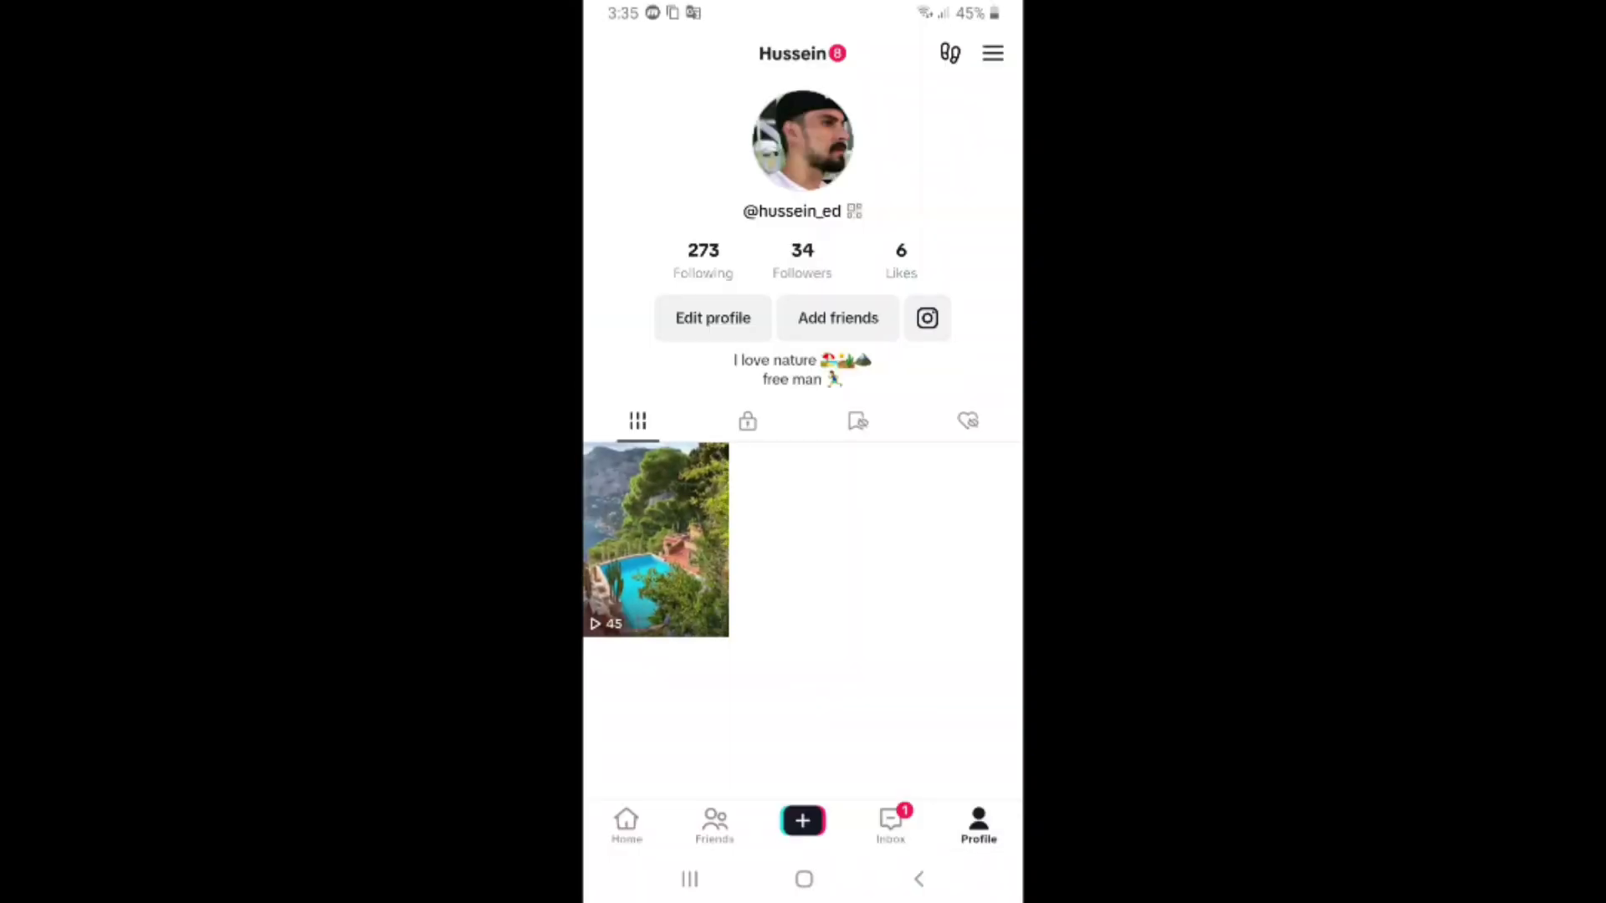
# Open the pool video and show its share and options menu
pyautogui.click(655, 539)
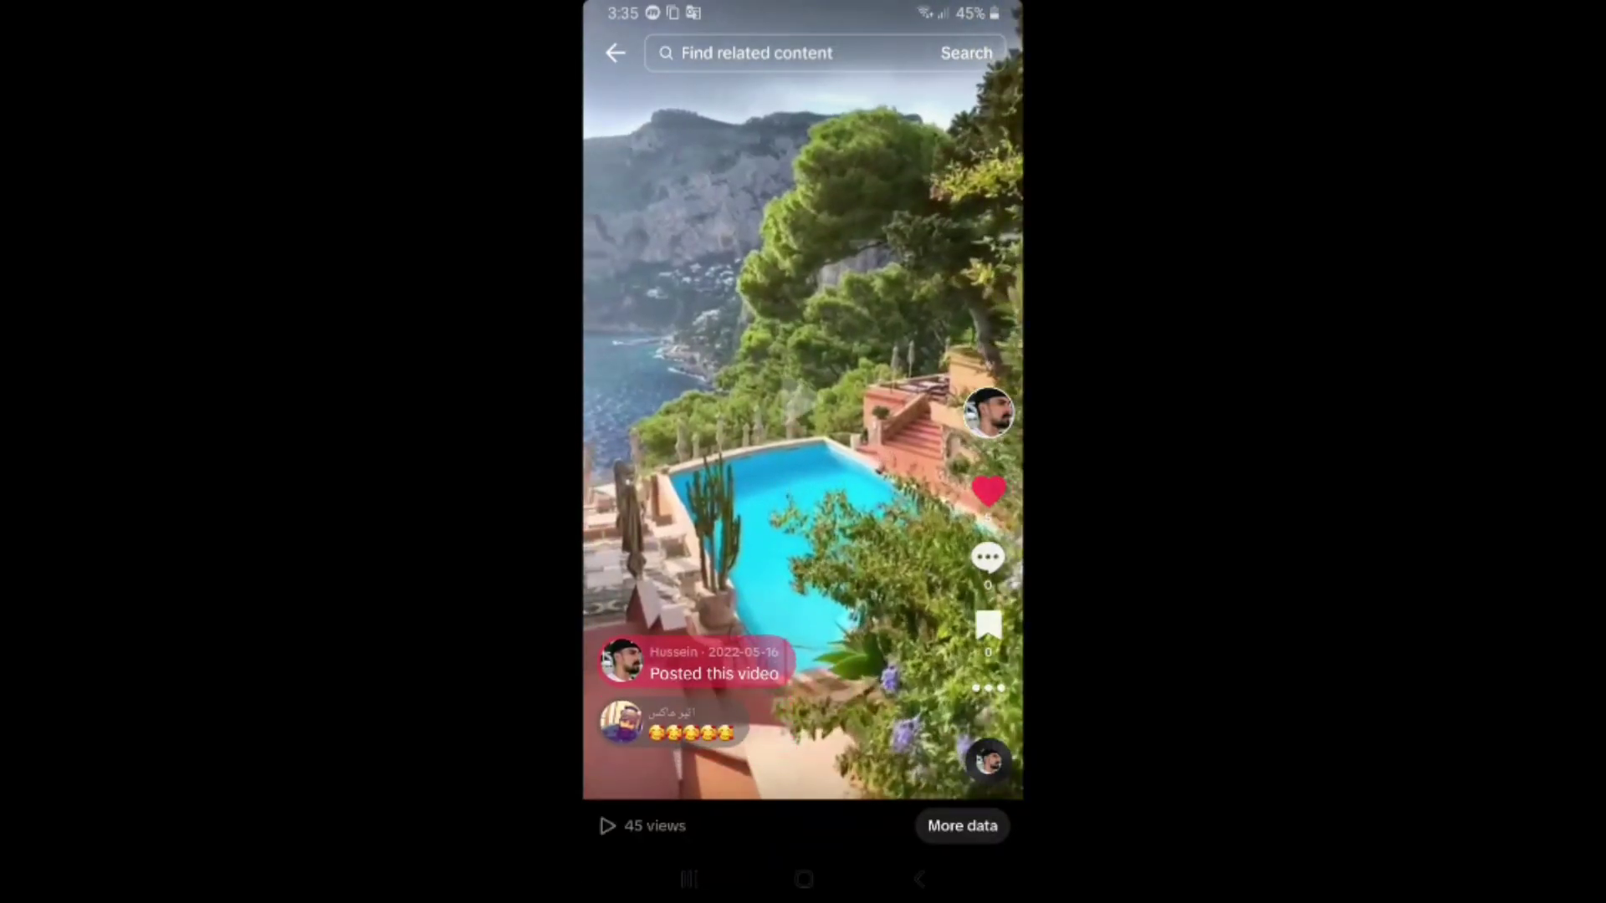
pyautogui.click(988, 687)
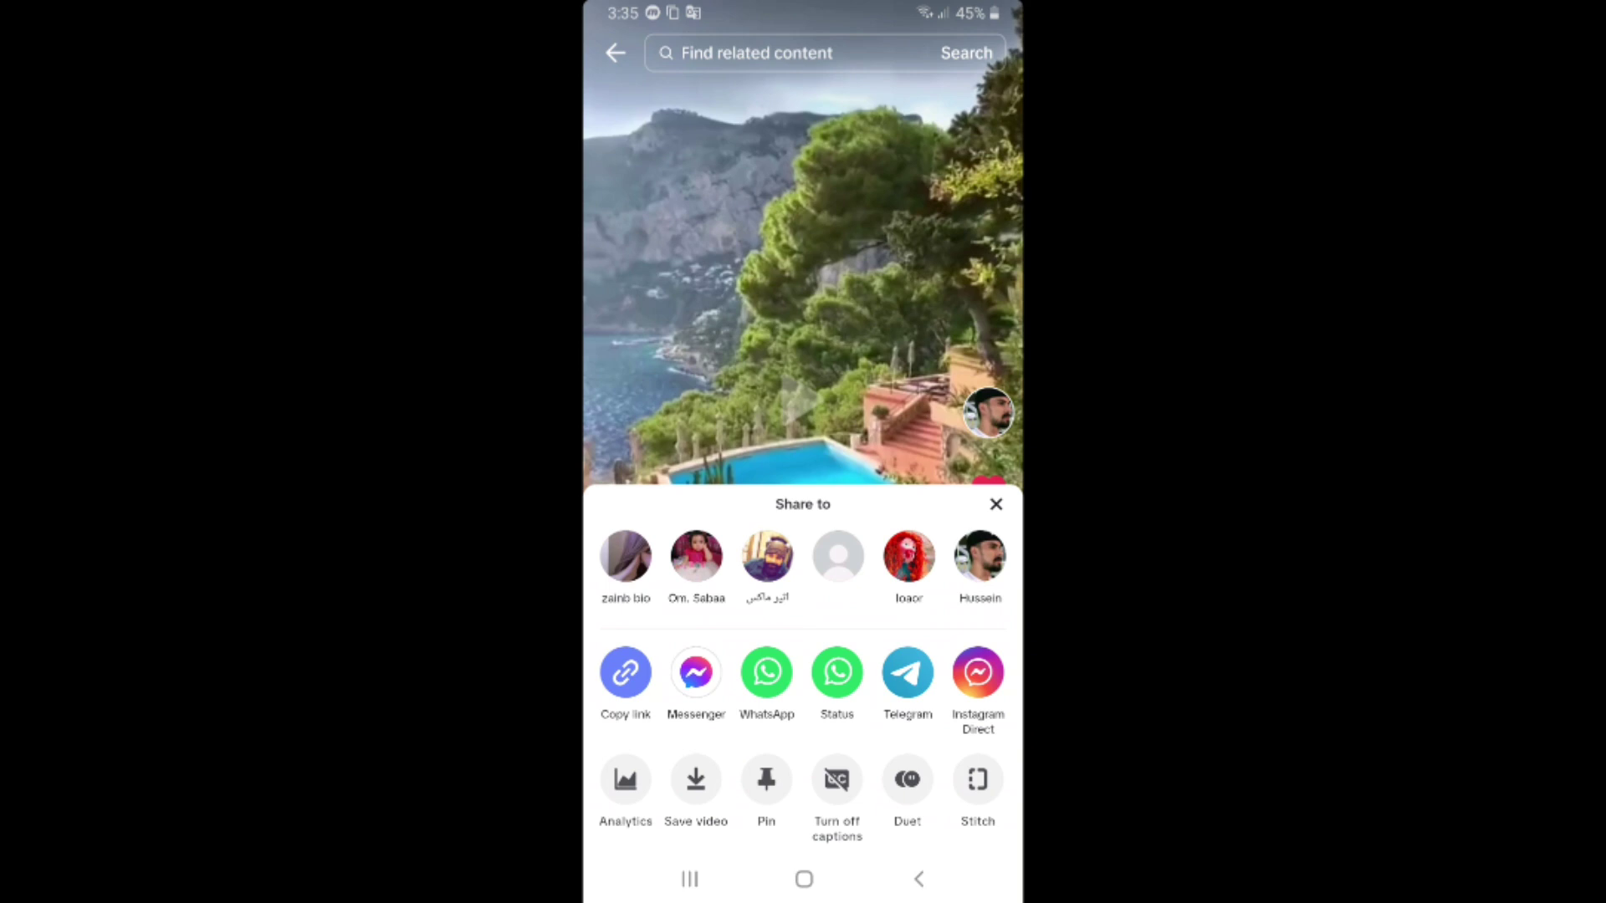
pyautogui.hscroll(5, 803, 797)
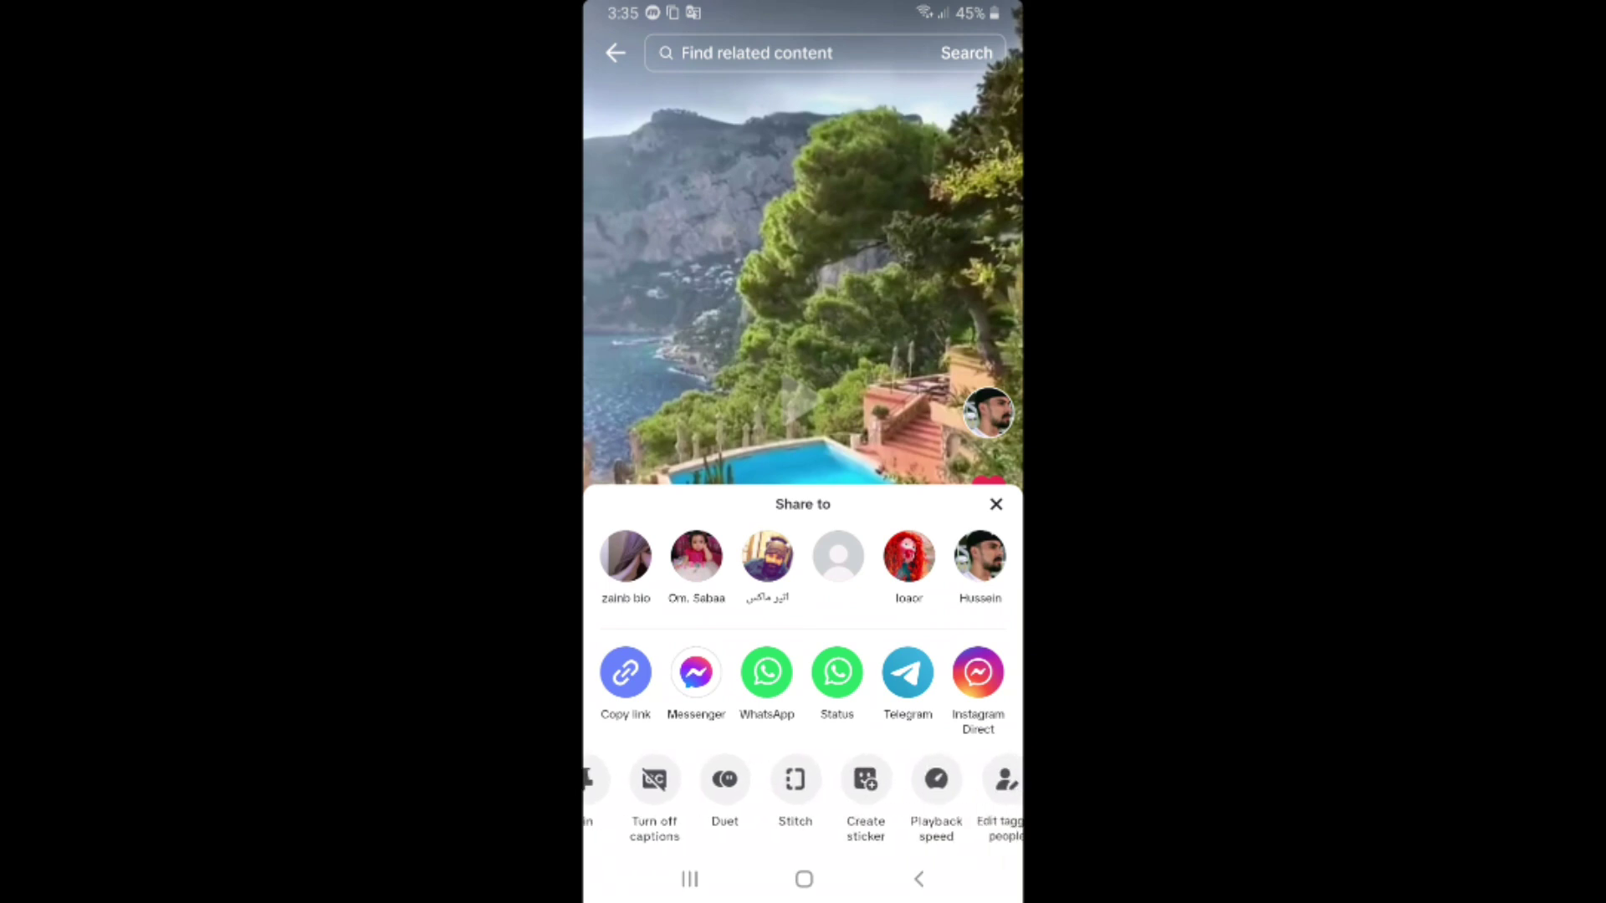
pyautogui.hscroll(5, 804, 803)
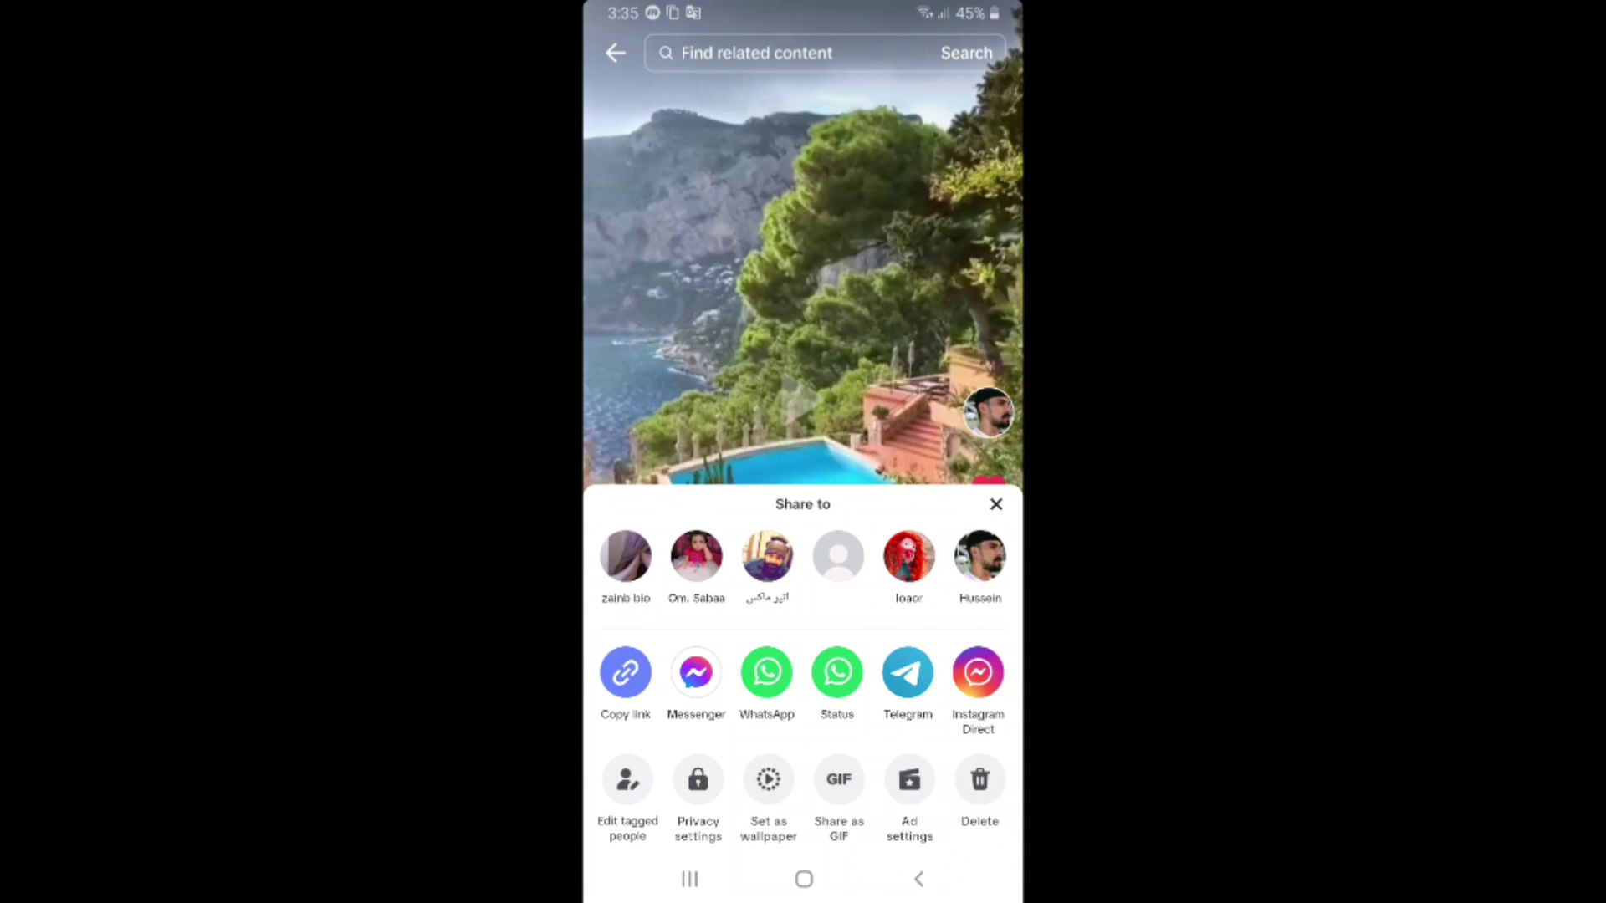
# Switch off Allow comments in the pool video's privacy settings, then confirm in its comments sheet
pyautogui.click(698, 790)
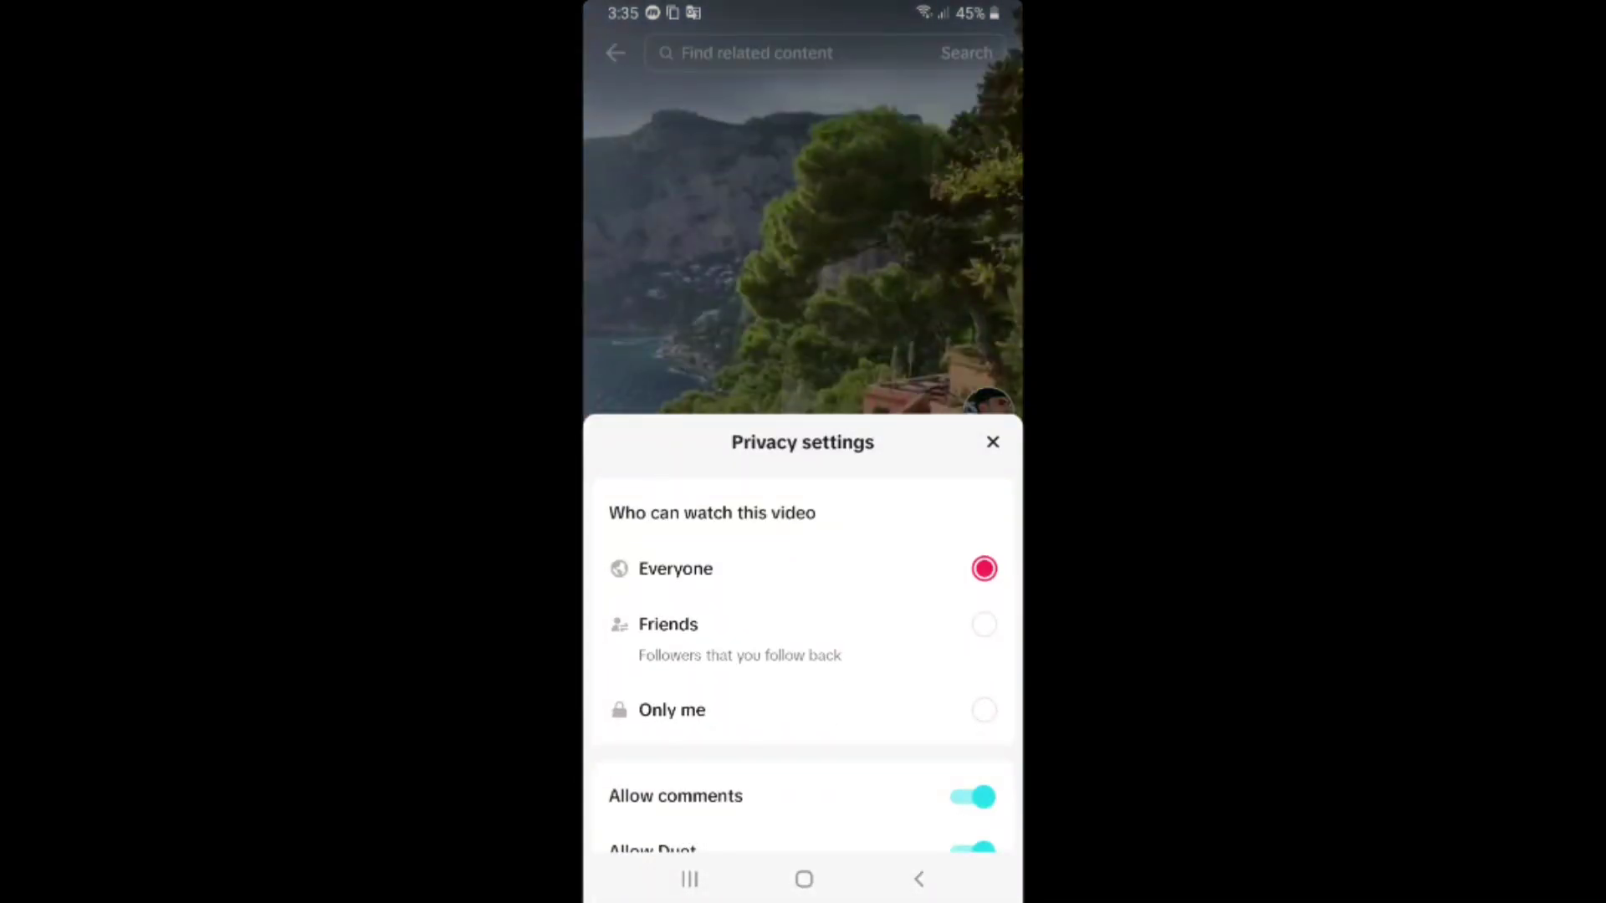
pyautogui.scroll(-2, 803, 652)
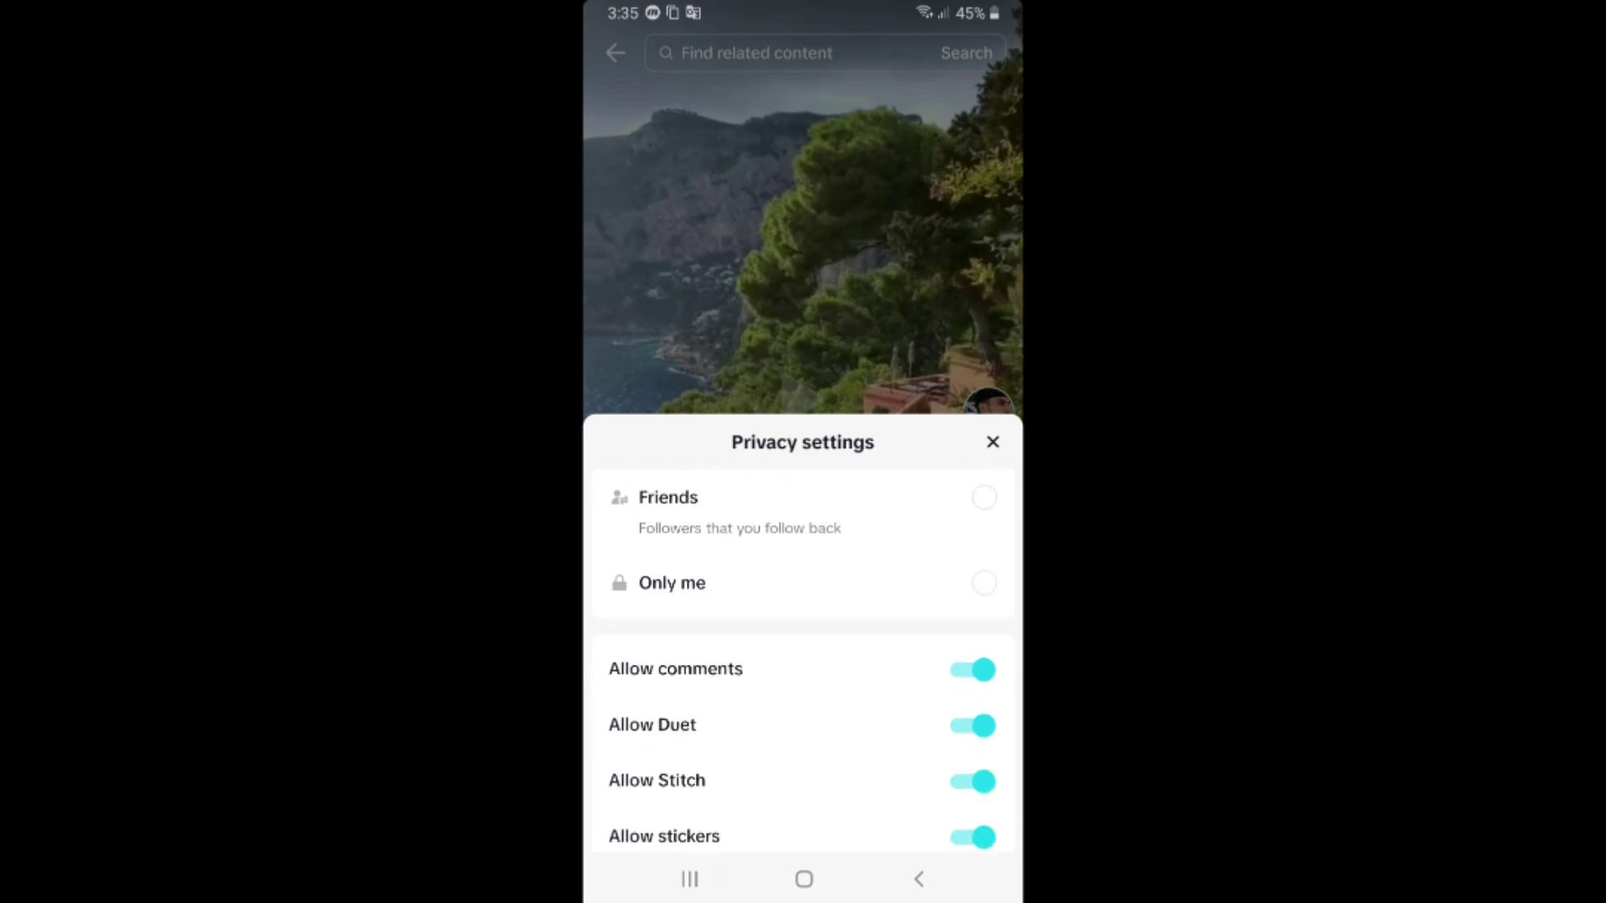
pyautogui.scroll(-1, 803, 653)
pyautogui.click(973, 634)
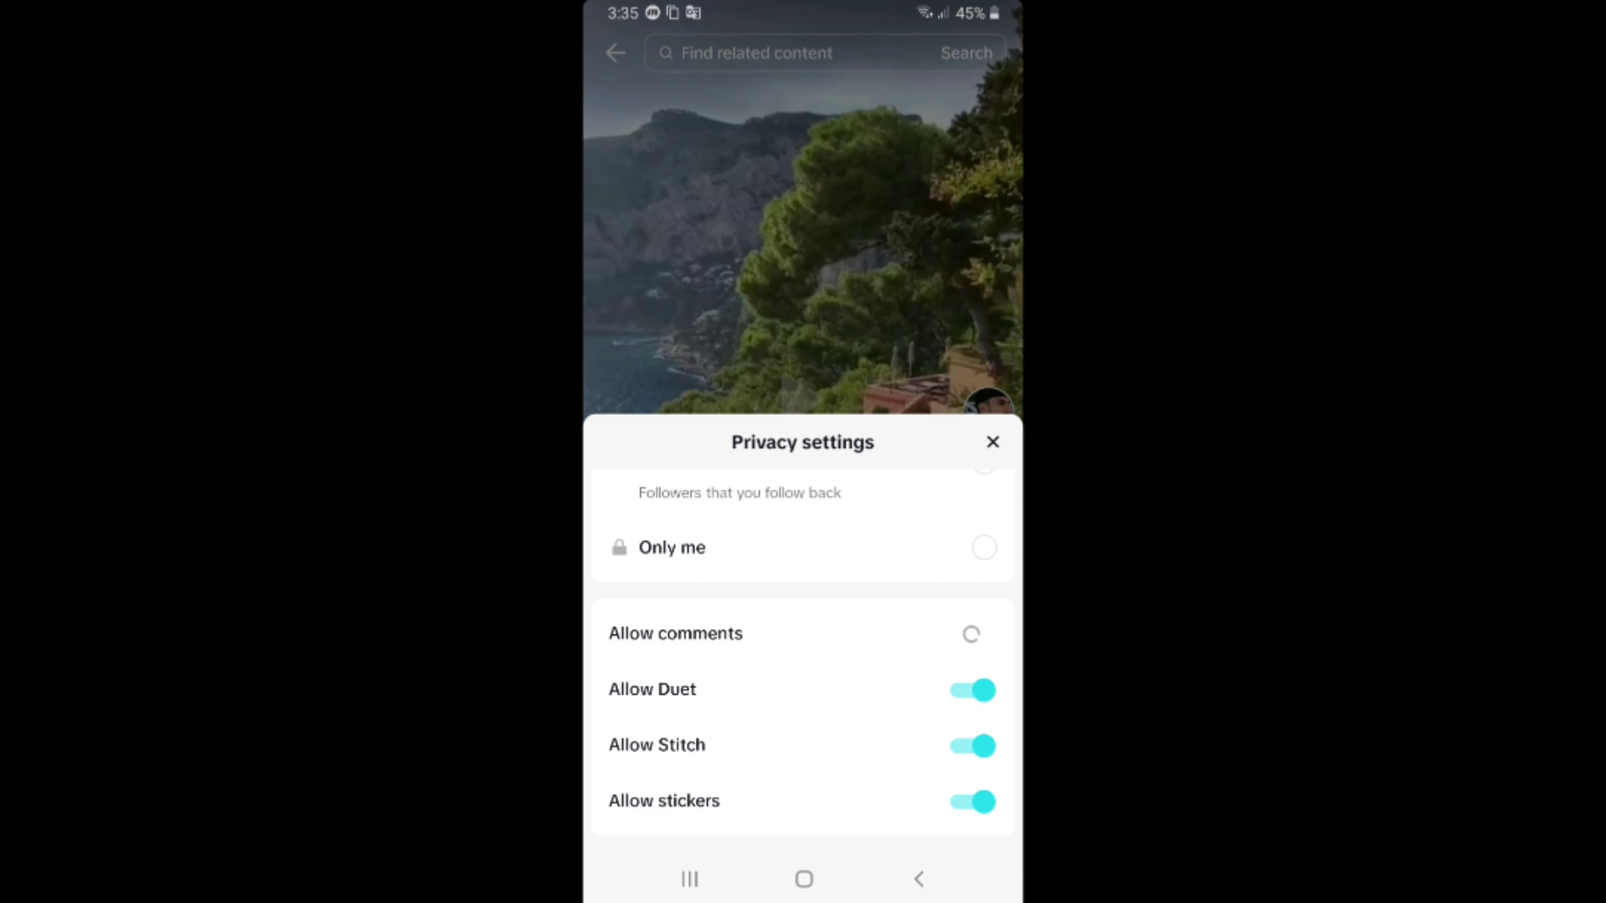
pyautogui.click(919, 878)
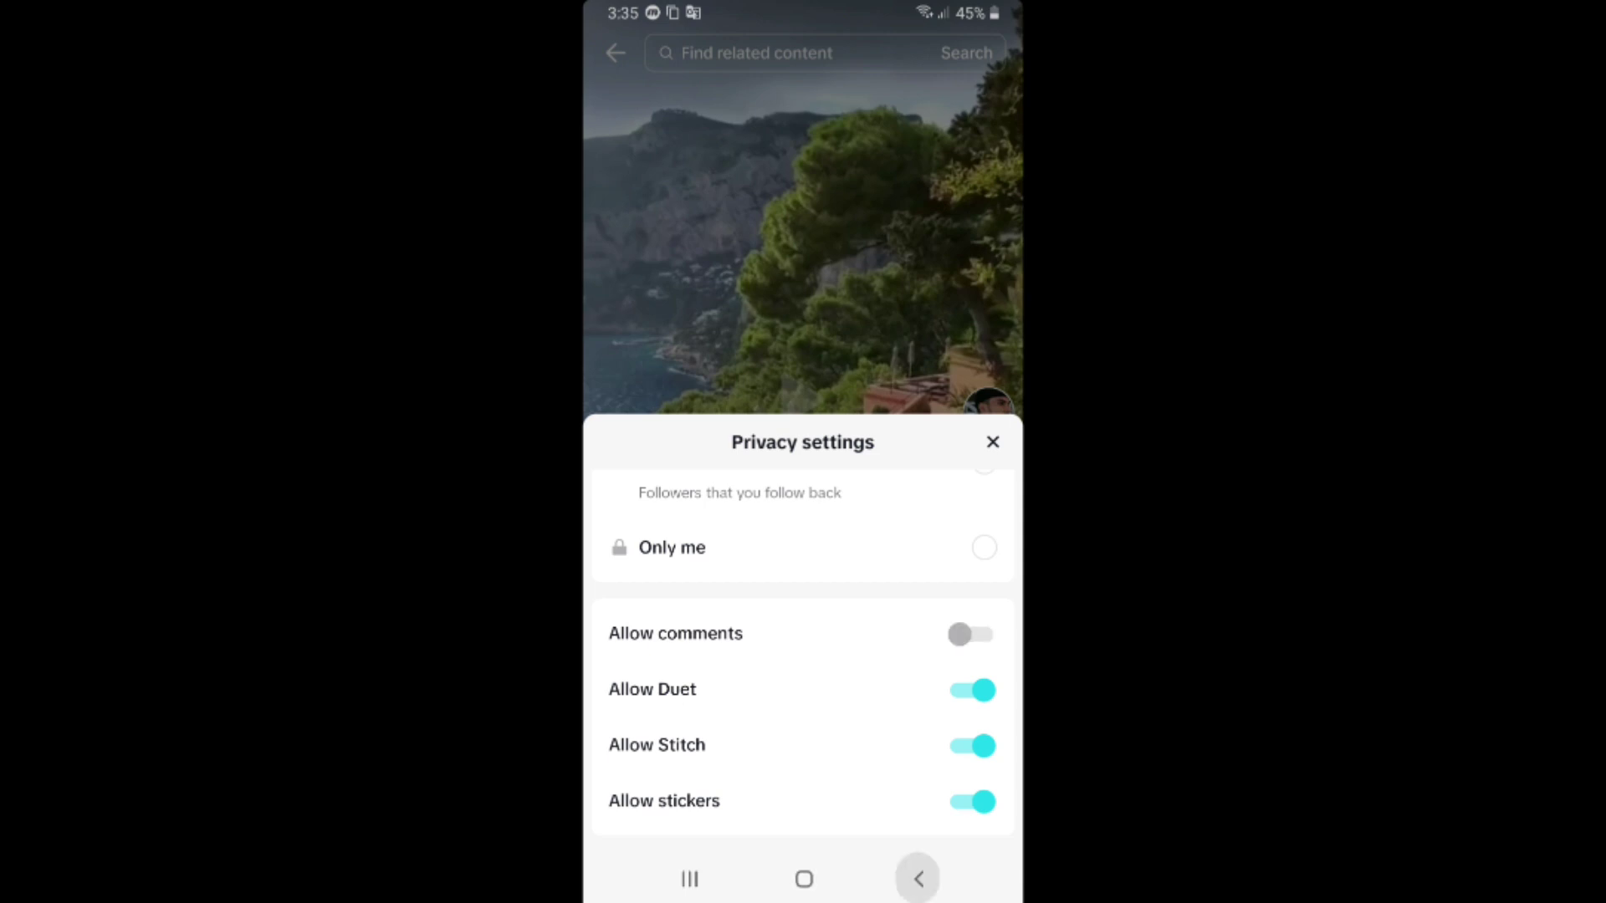
pyautogui.click(988, 557)
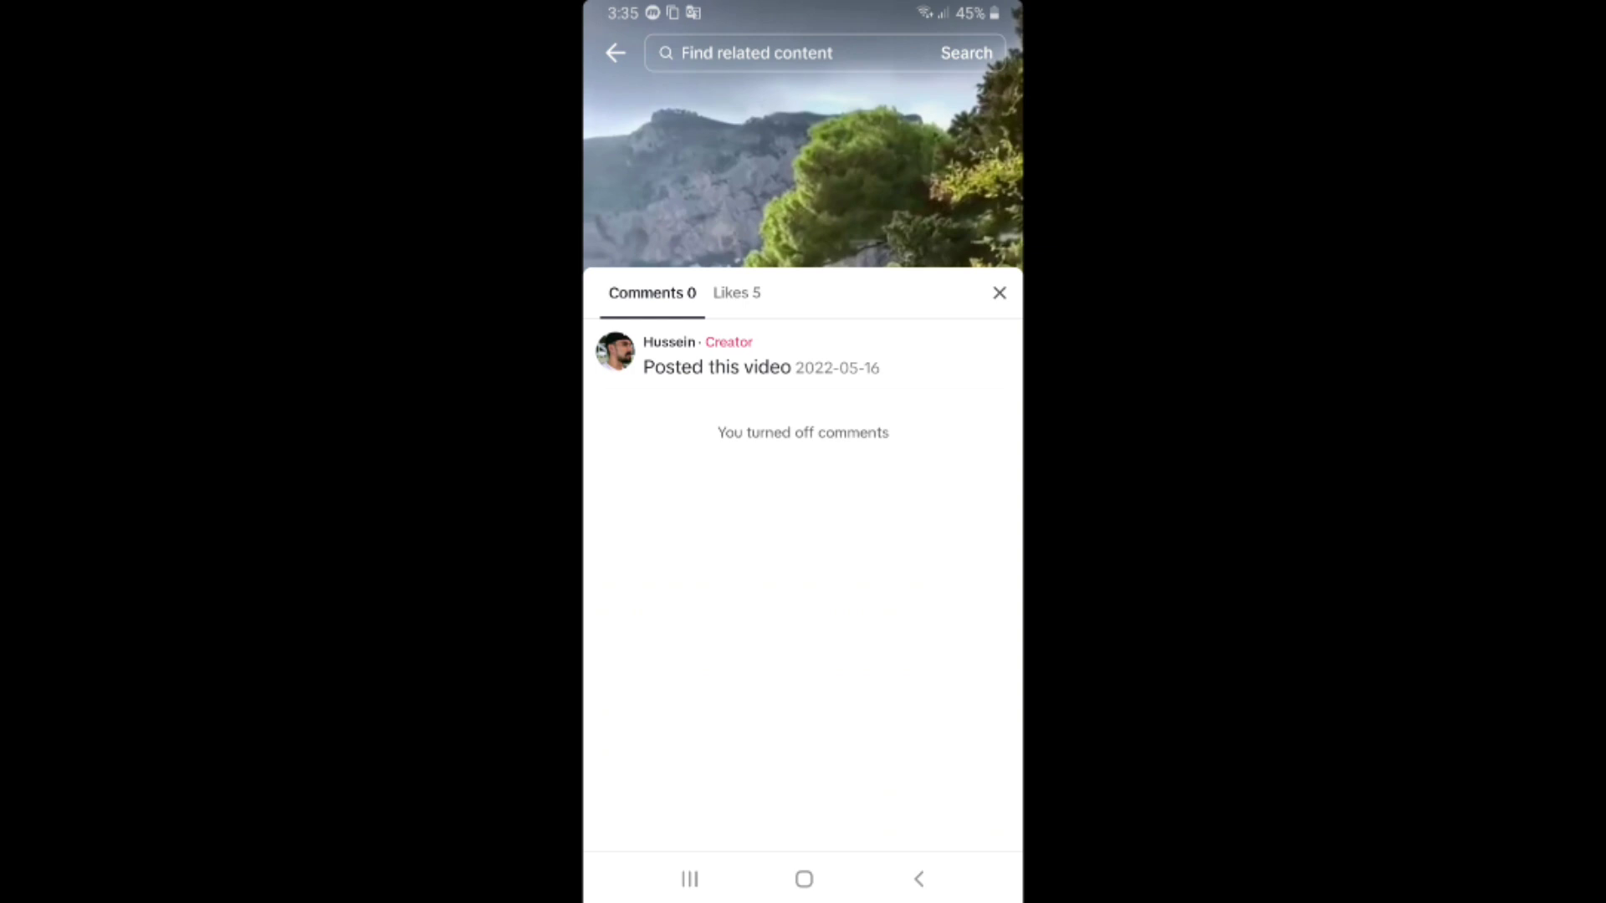
# Switch Allow comments back on for the pool video and go back to the profile
pyautogui.click(918, 878)
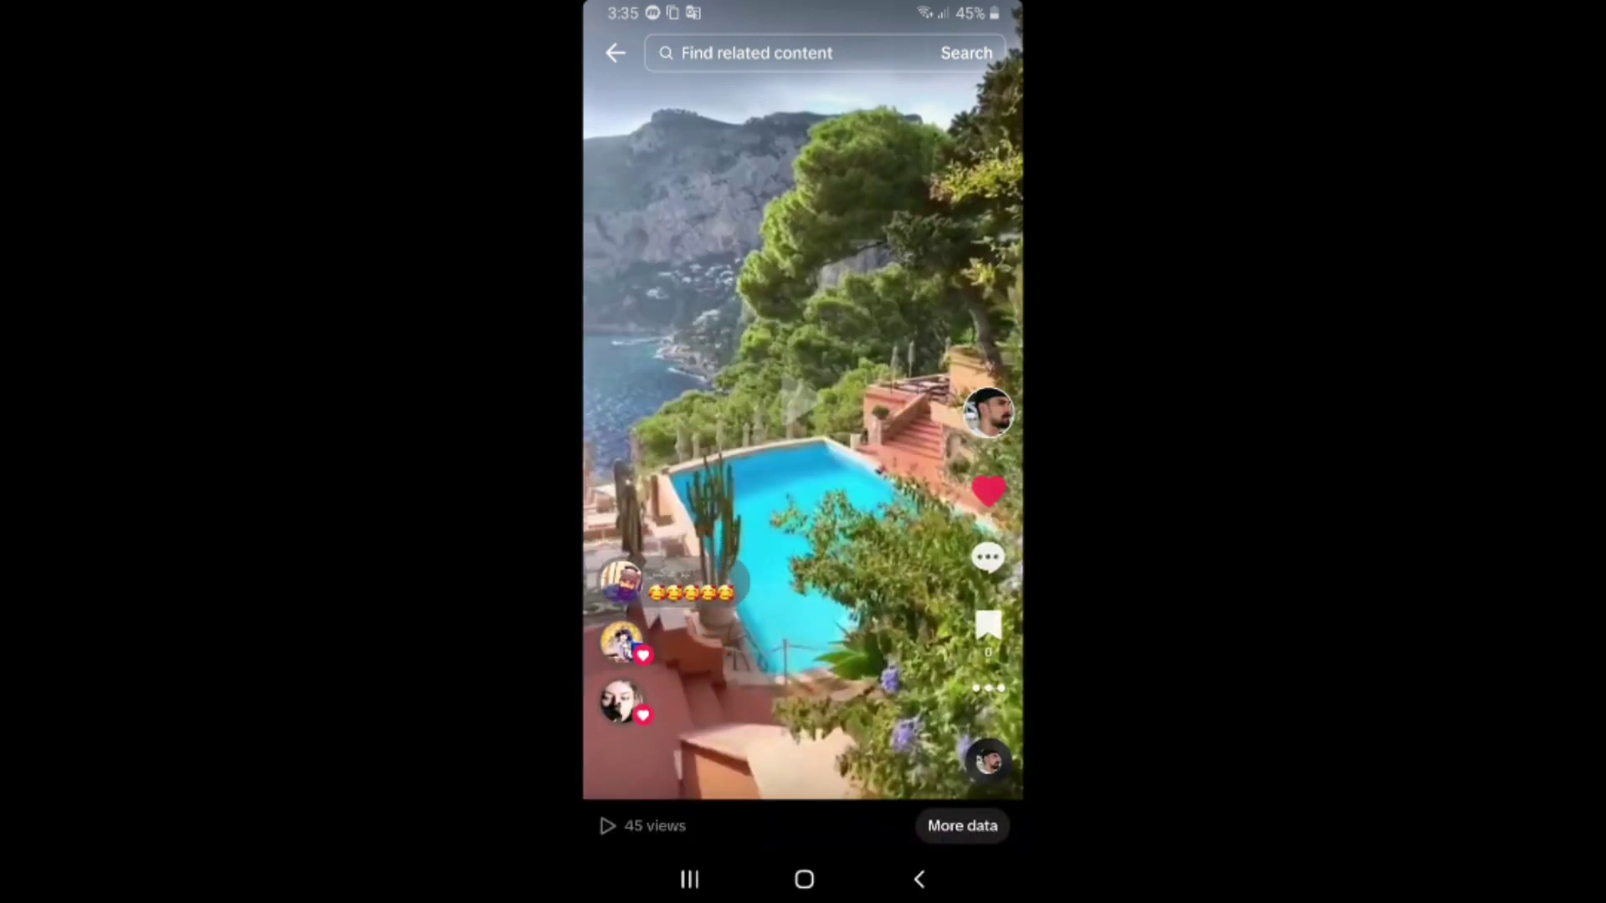
pyautogui.click(987, 687)
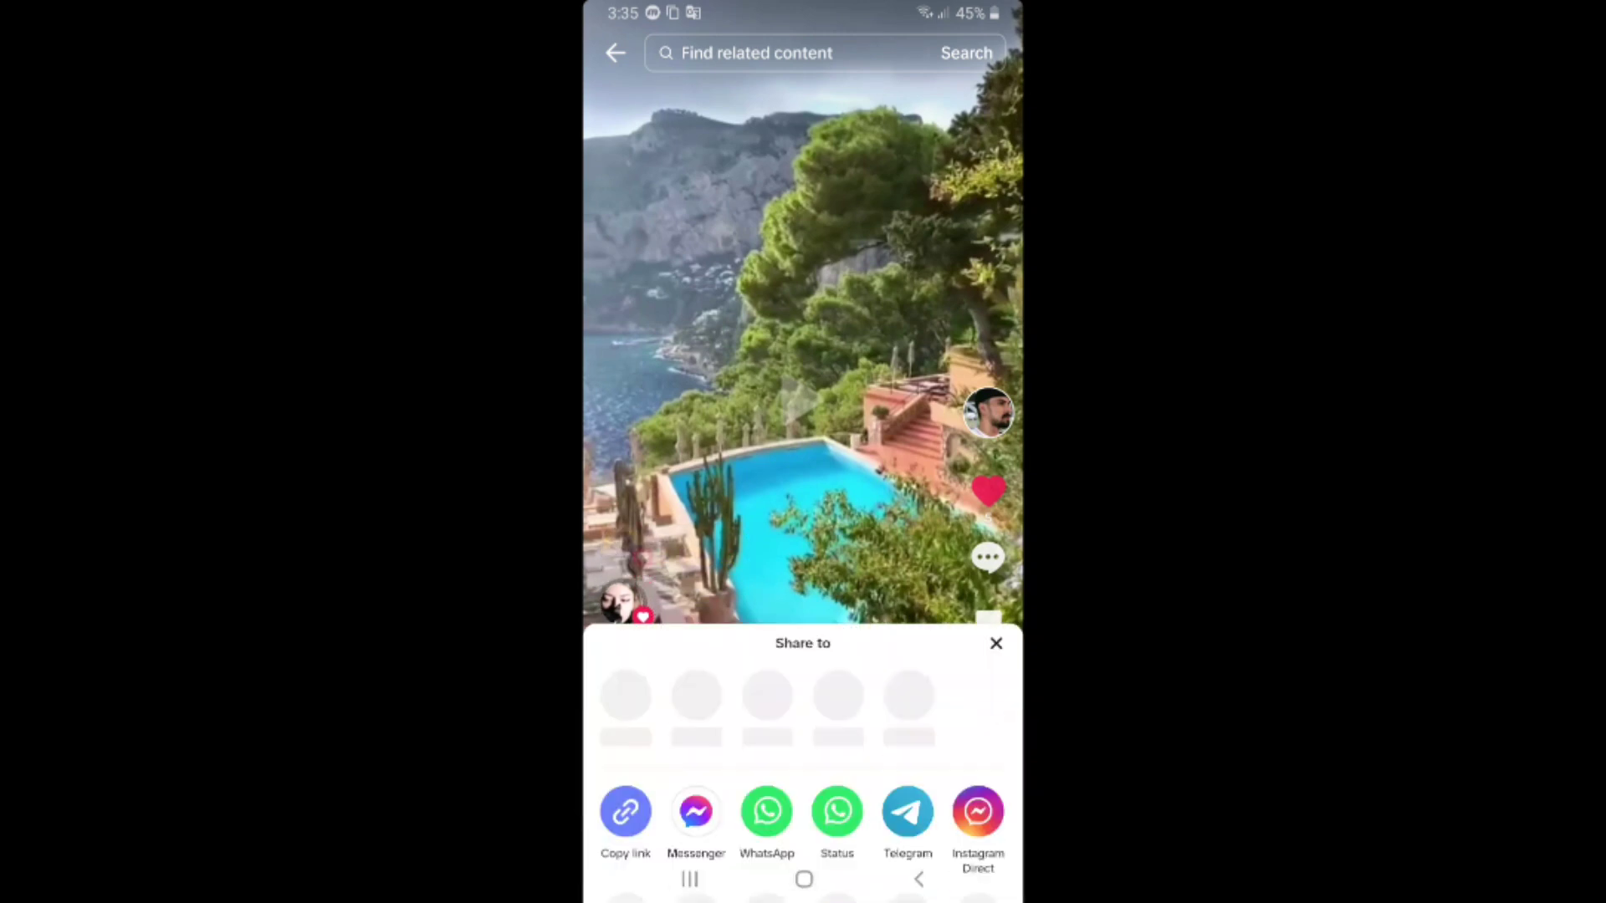
pyautogui.hscroll(5, 803, 797)
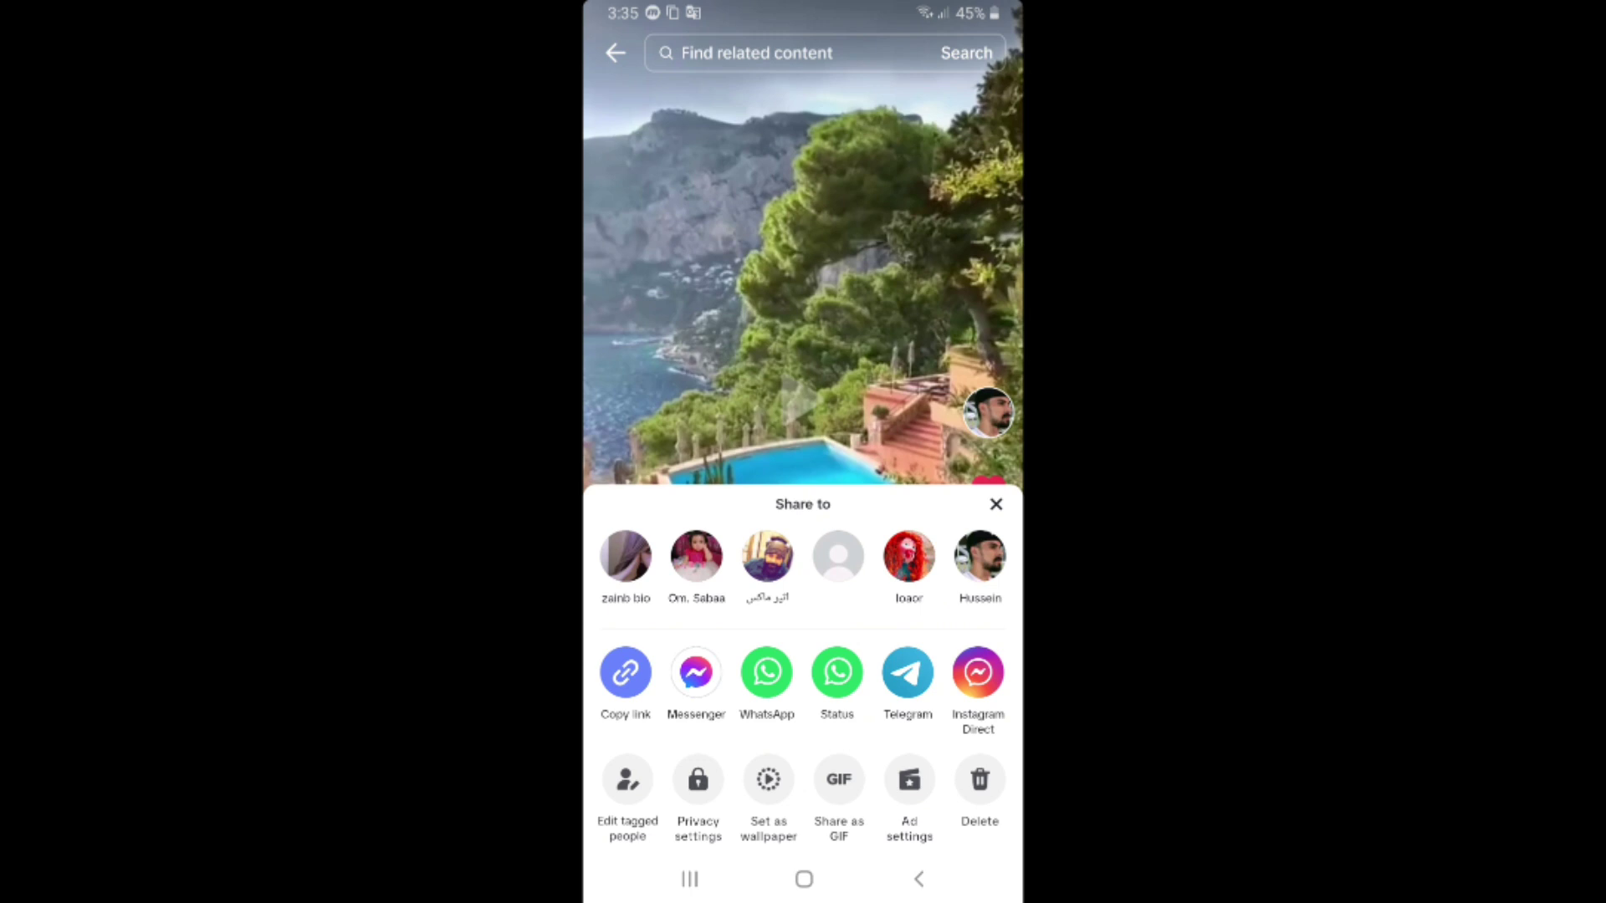
pyautogui.click(697, 780)
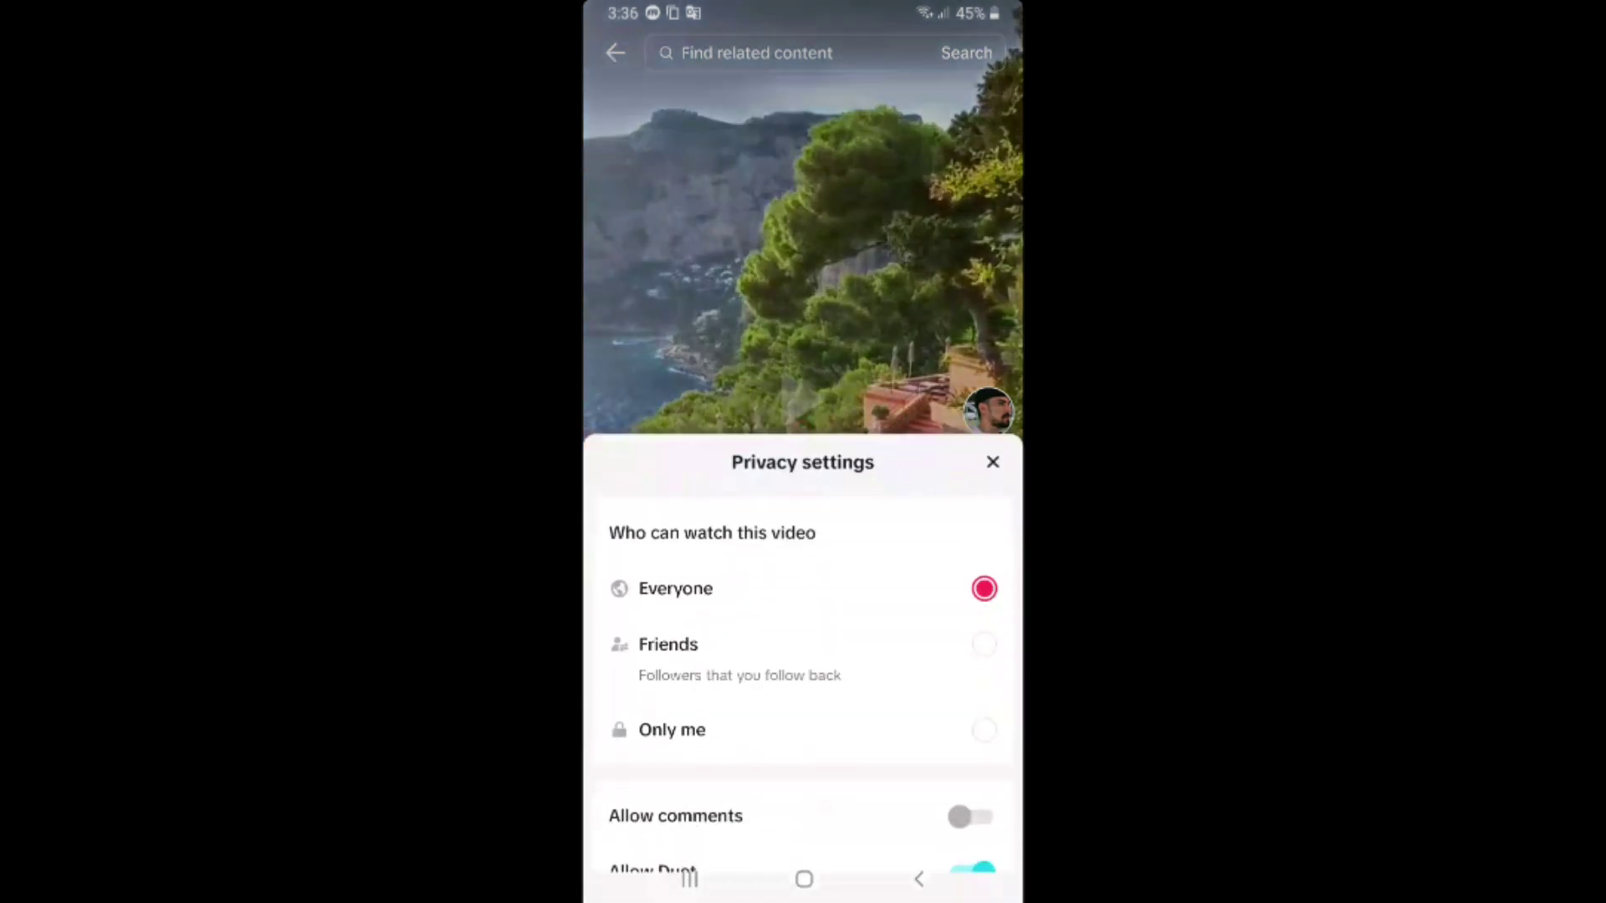
pyautogui.scroll(-3, 803, 653)
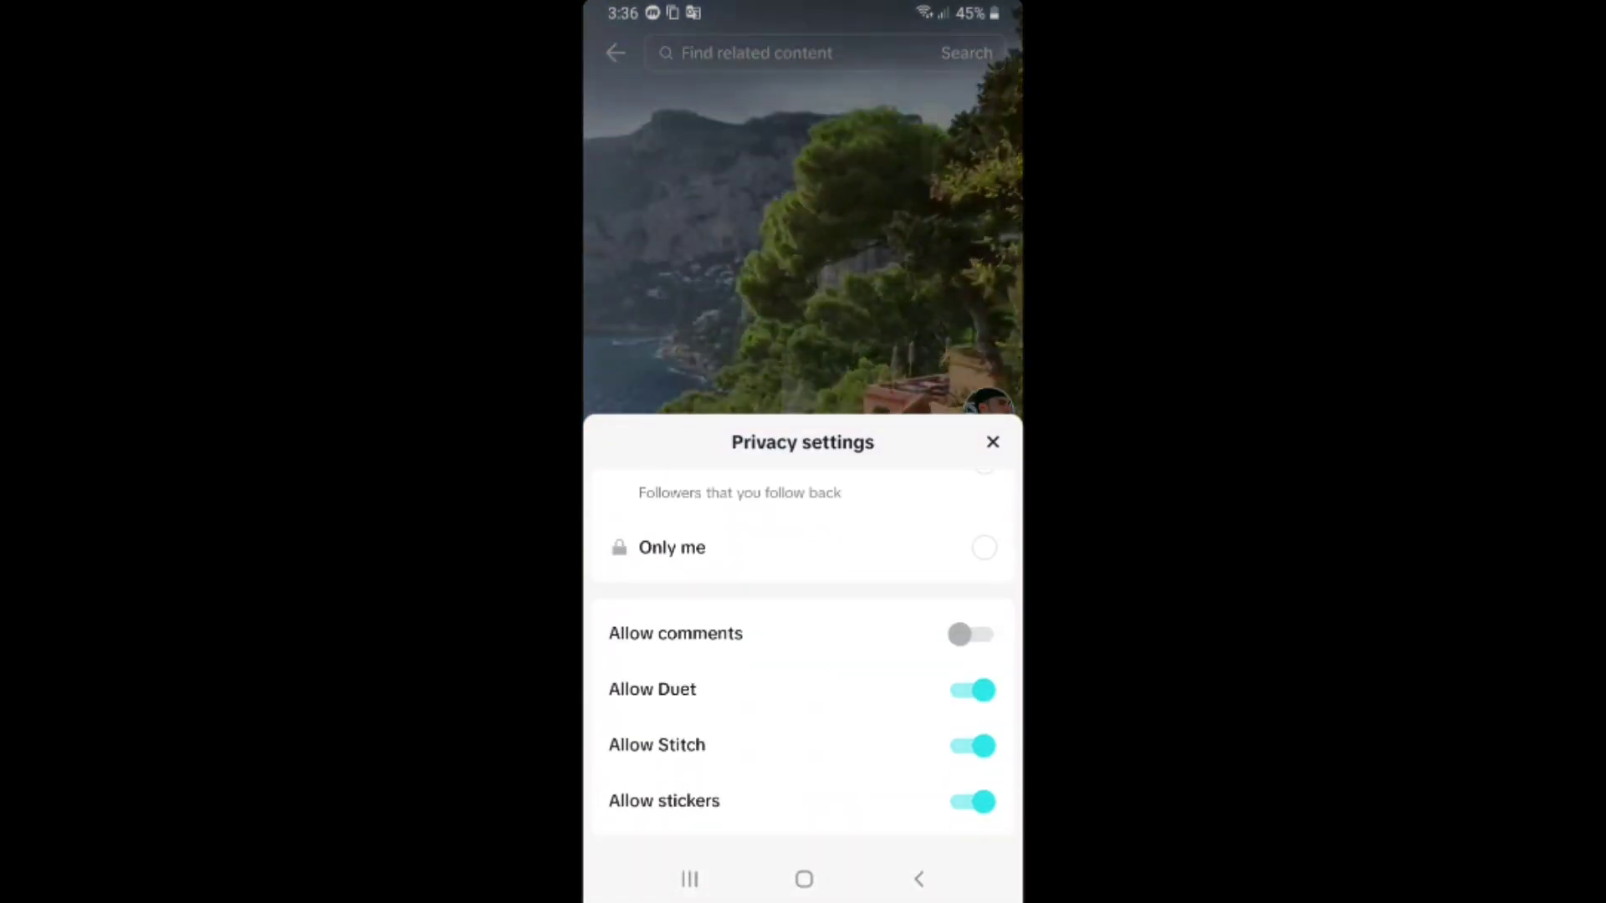
pyautogui.click(971, 633)
pyautogui.click(920, 879)
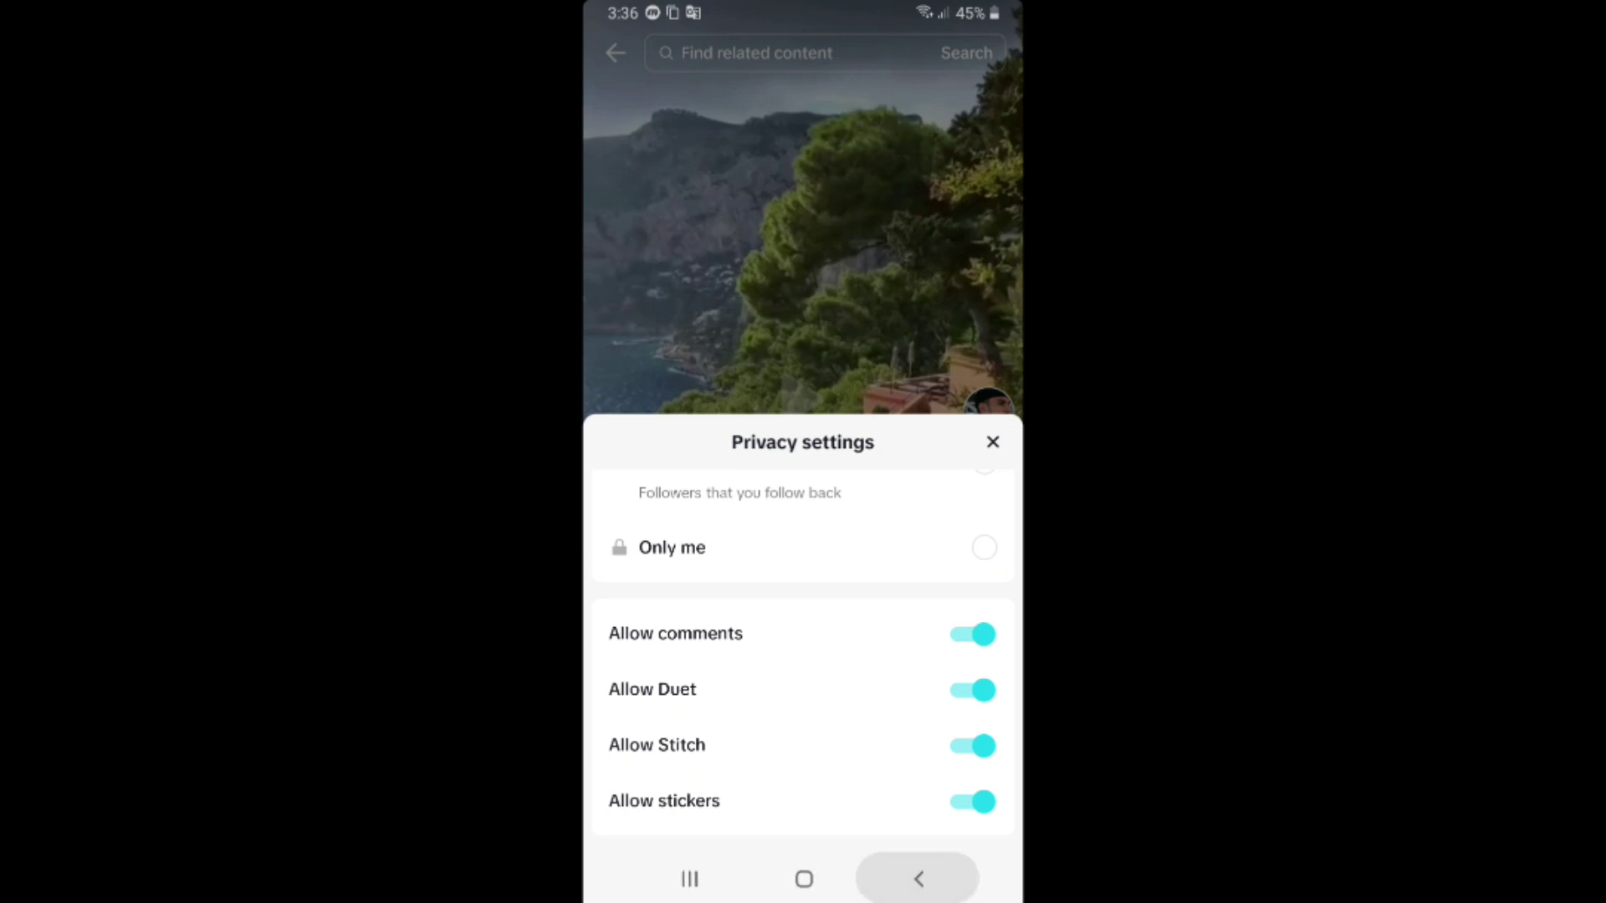
pyautogui.click(918, 878)
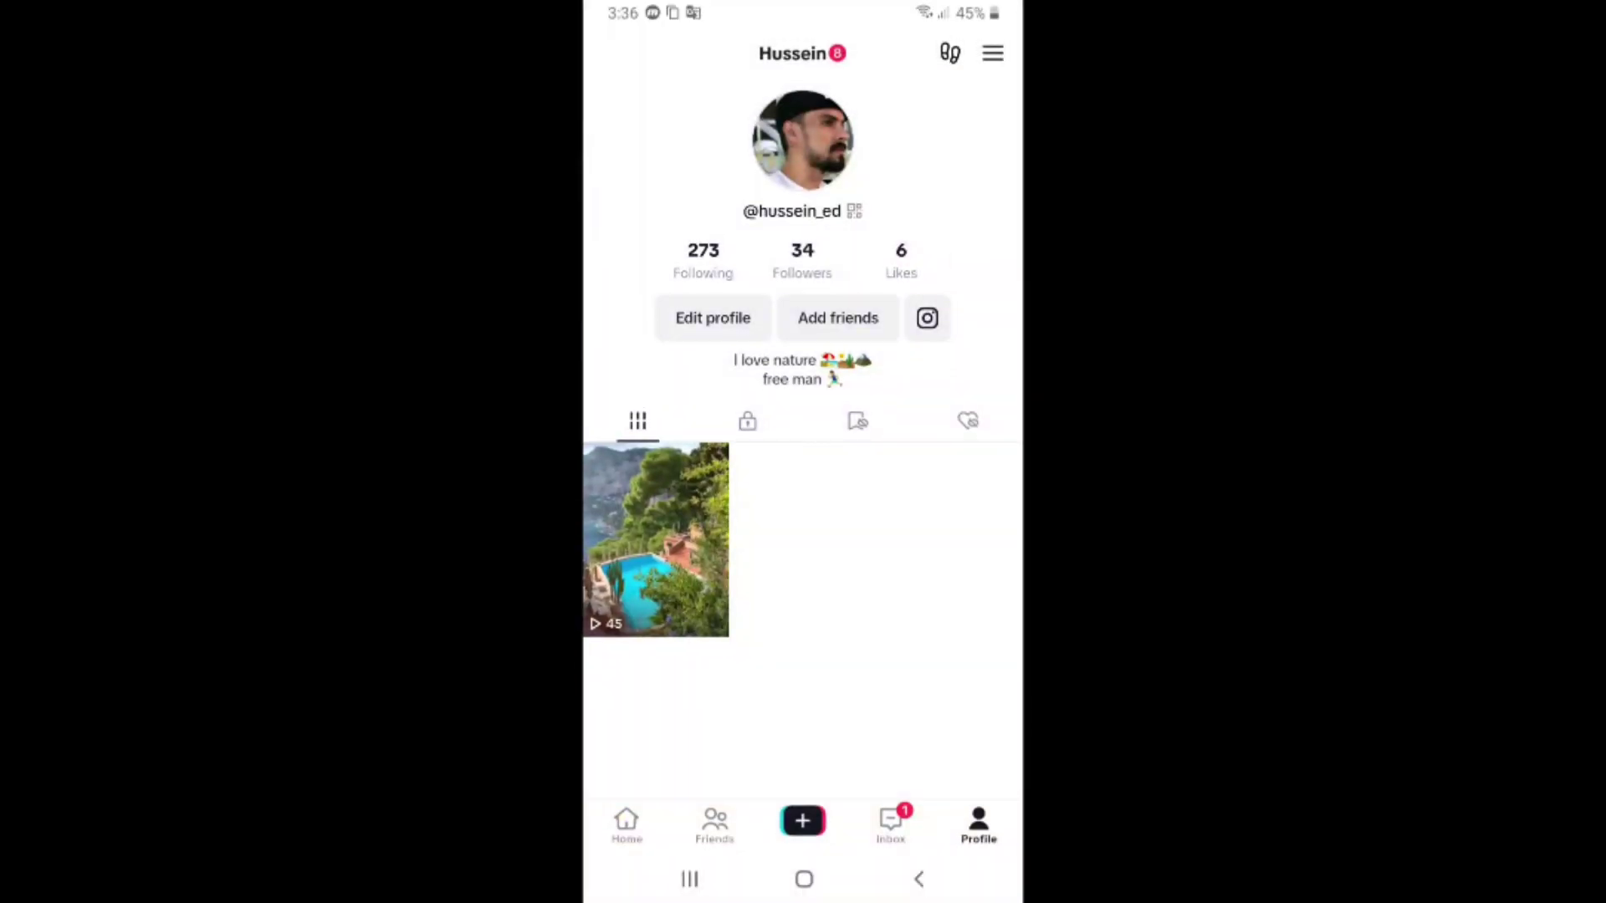
pyautogui.scroll(-3, 804, 452)
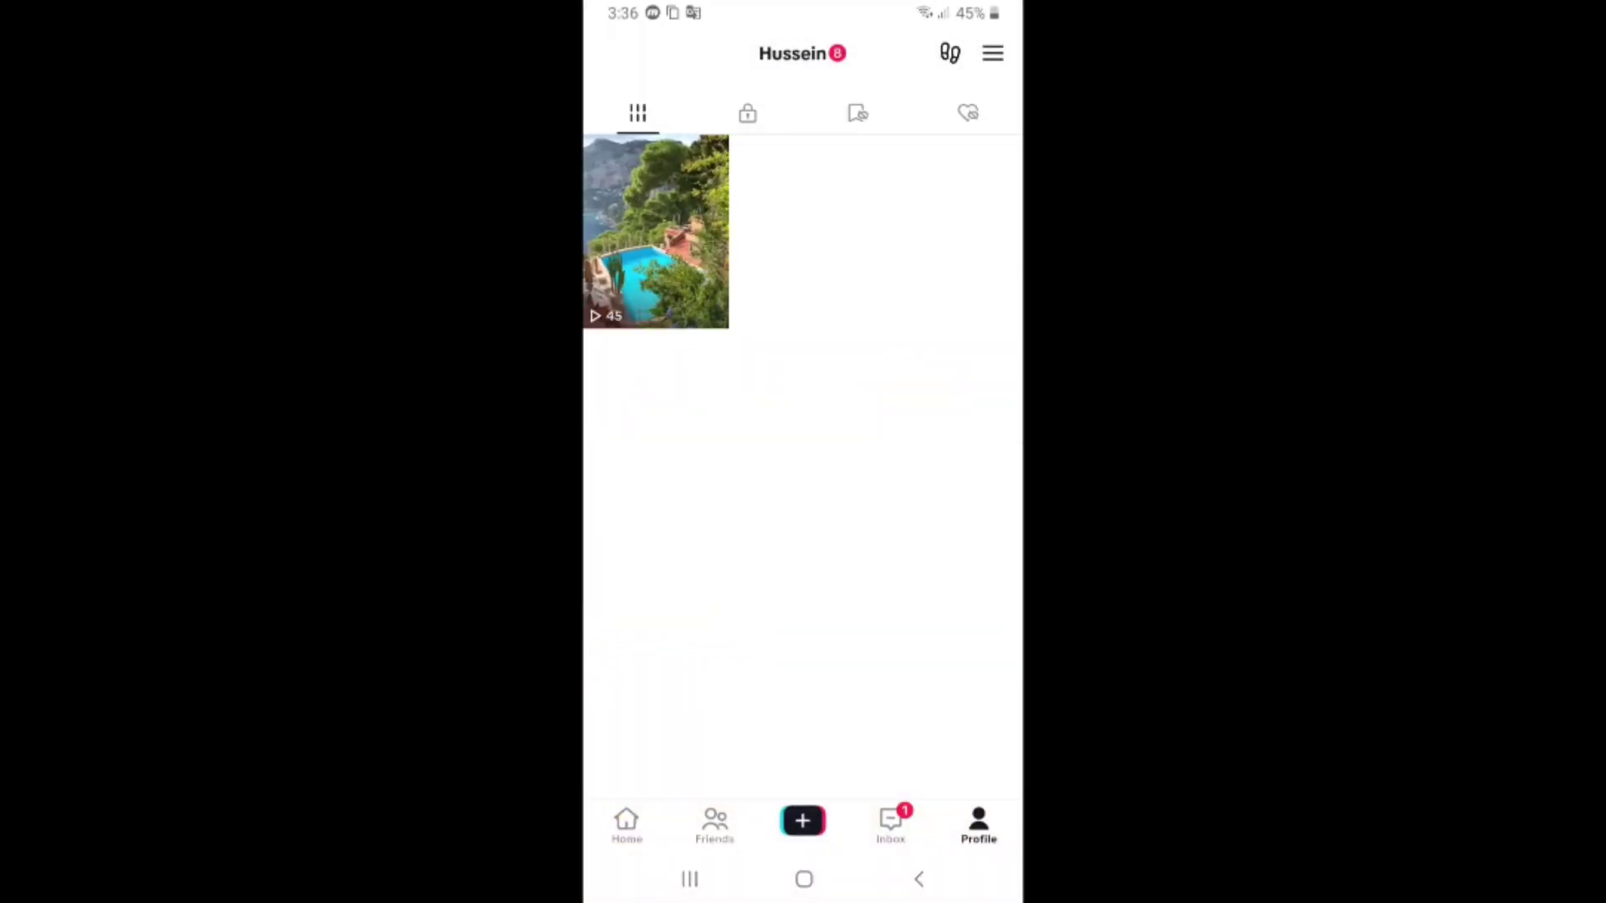
pyautogui.scroll(1, 803, 451)
pyautogui.scroll(-1, 803, 452)
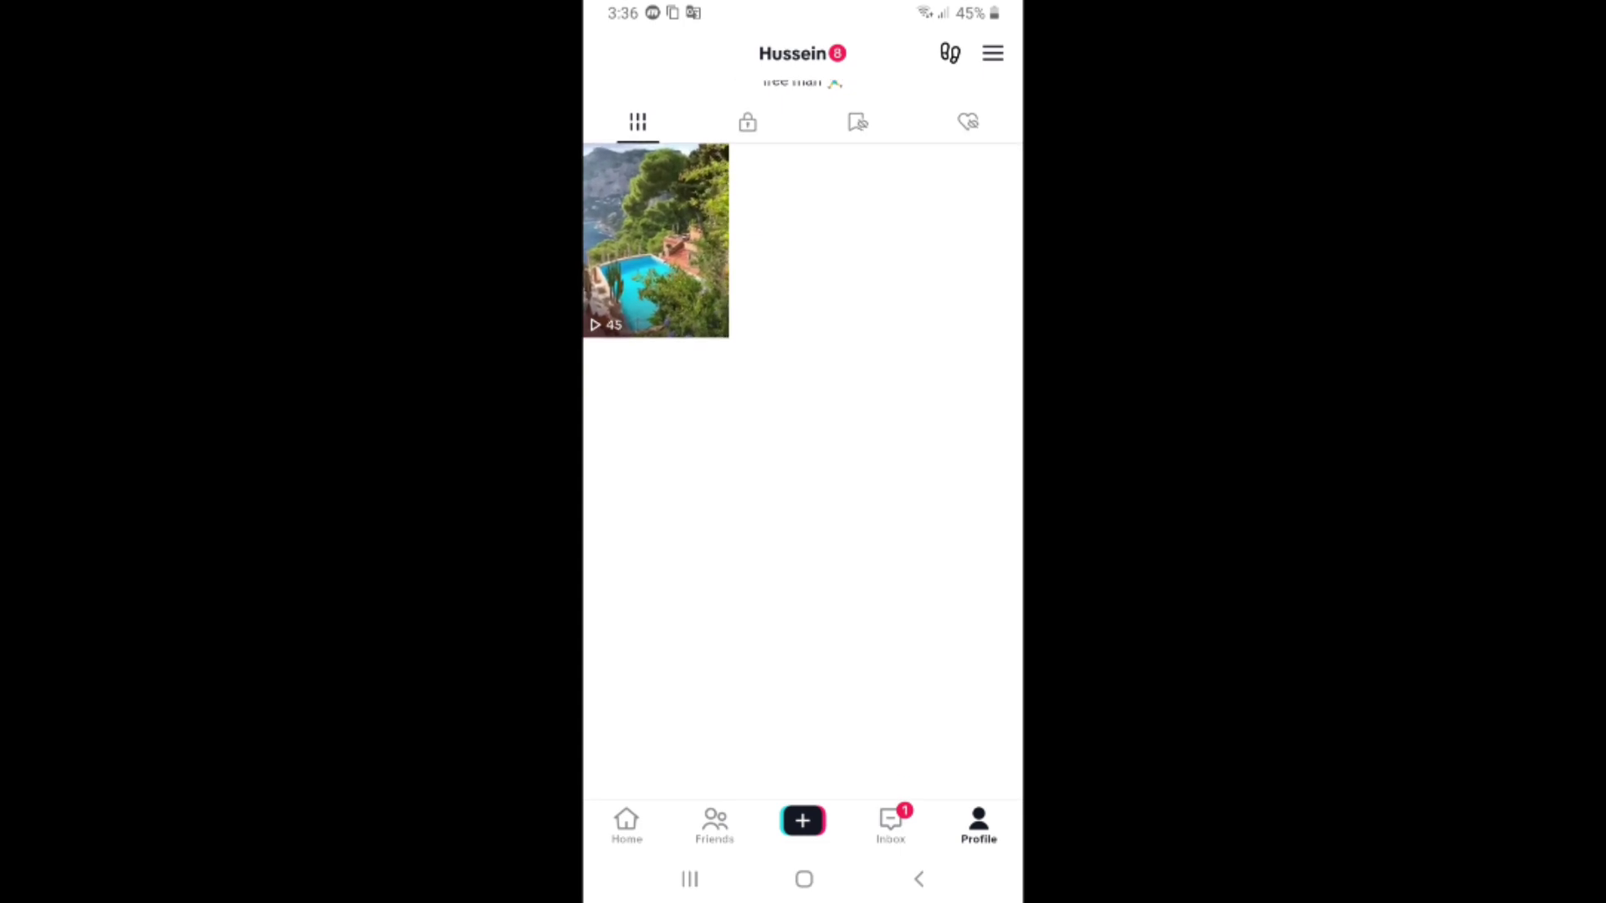
pyautogui.scroll(1, 804, 452)
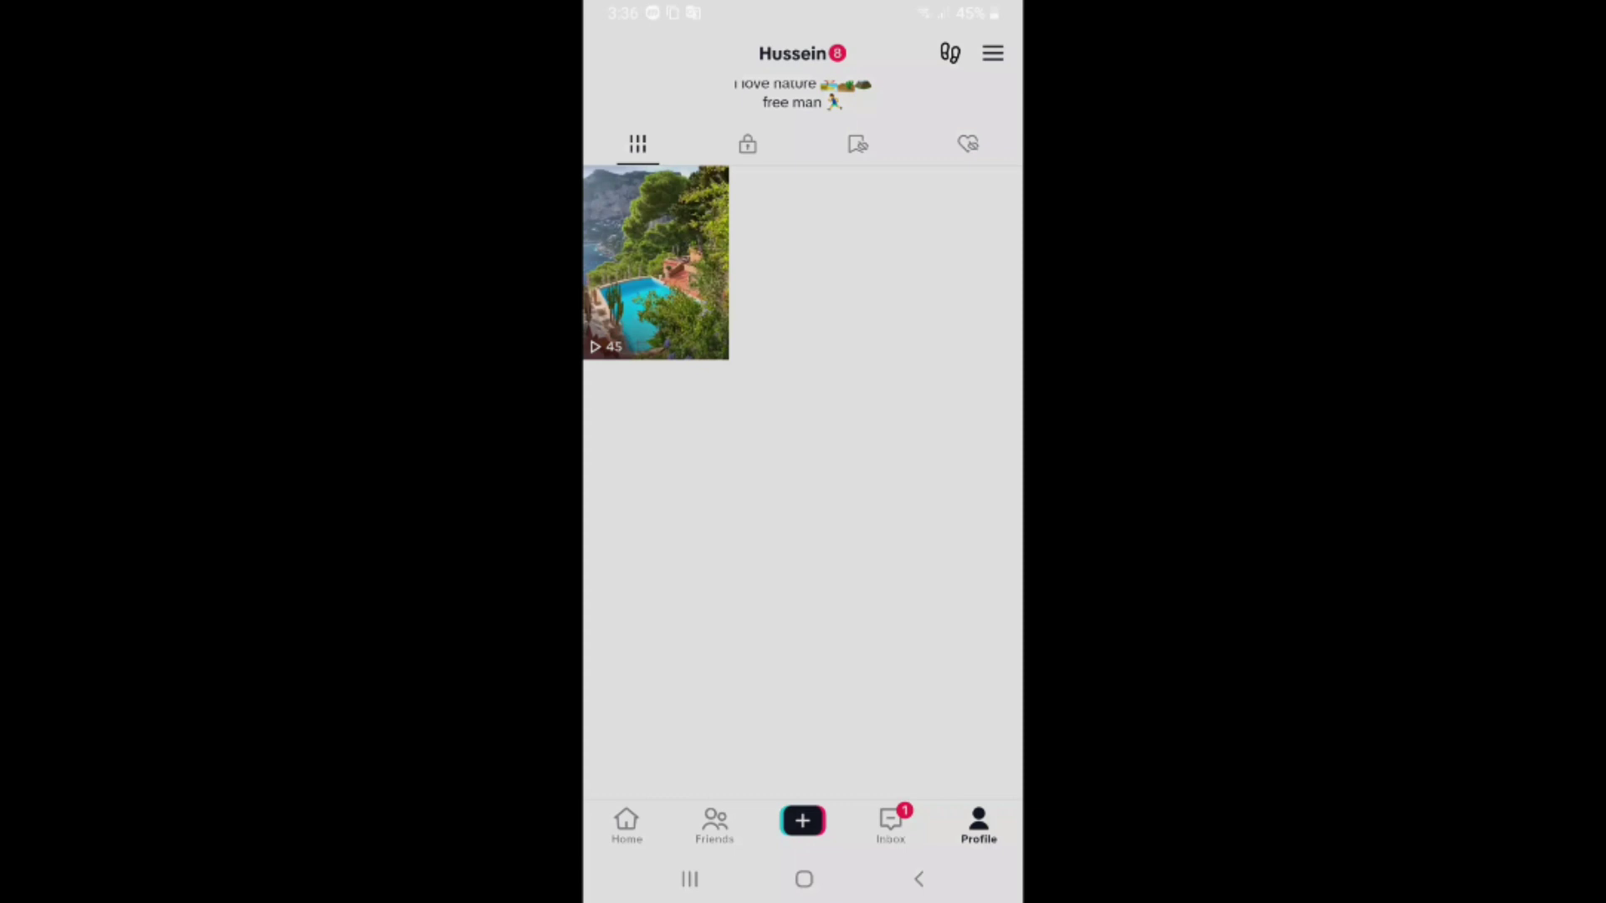
# Open Settings and privacy from the profile's top-right menu
pyautogui.click(993, 54)
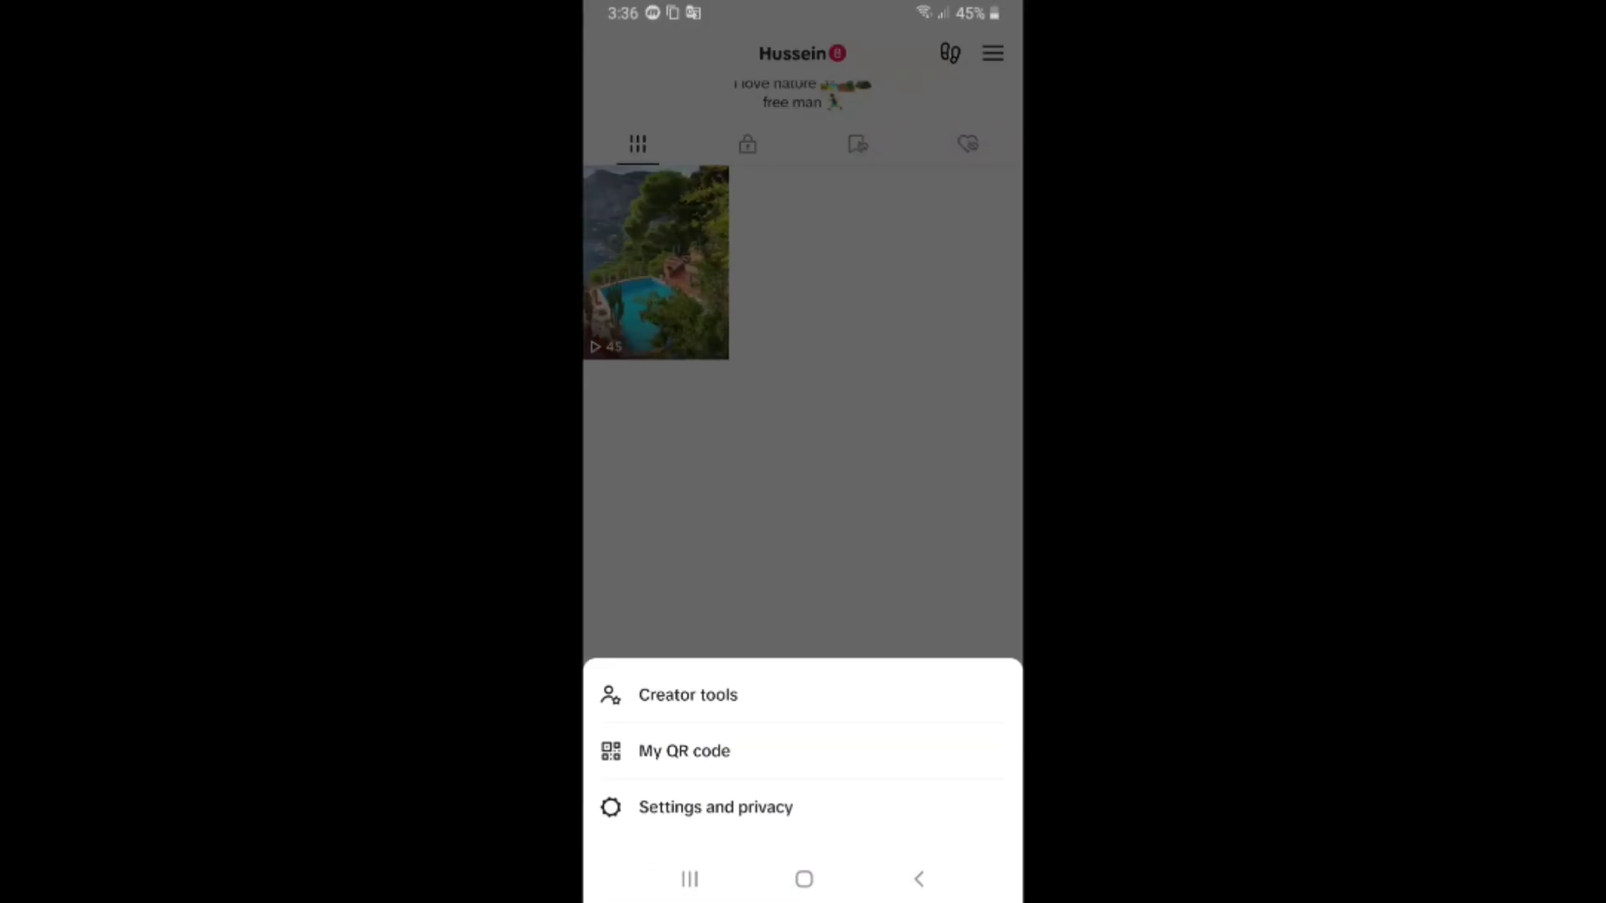
pyautogui.click(715, 807)
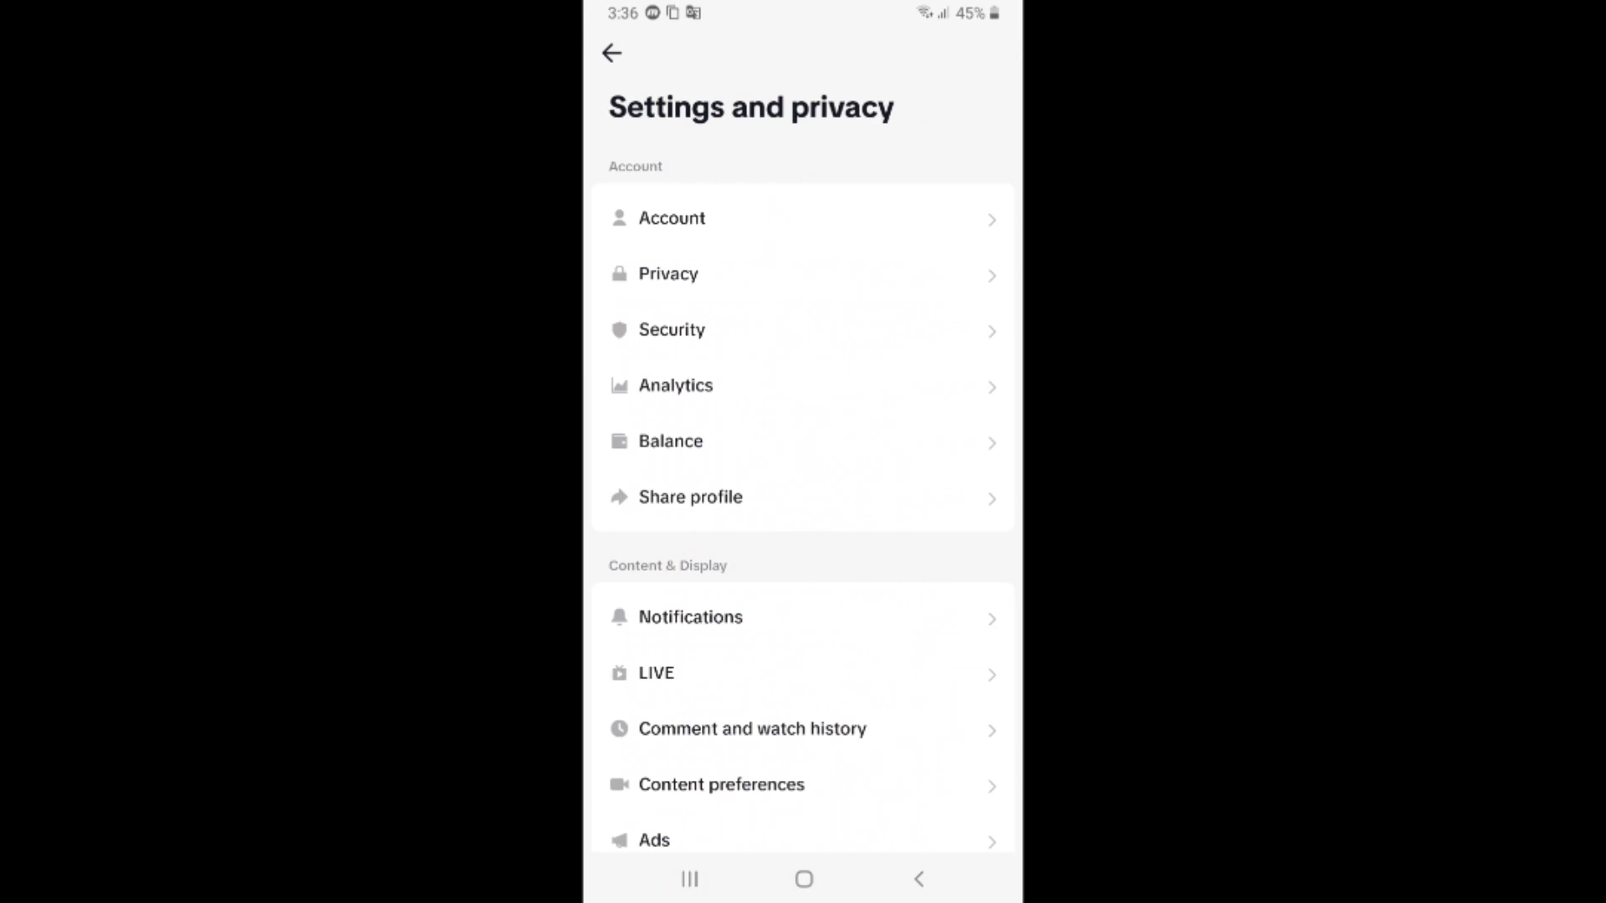
# Open the Comments settings under Privacy's Interactions section
pyautogui.click(670, 274)
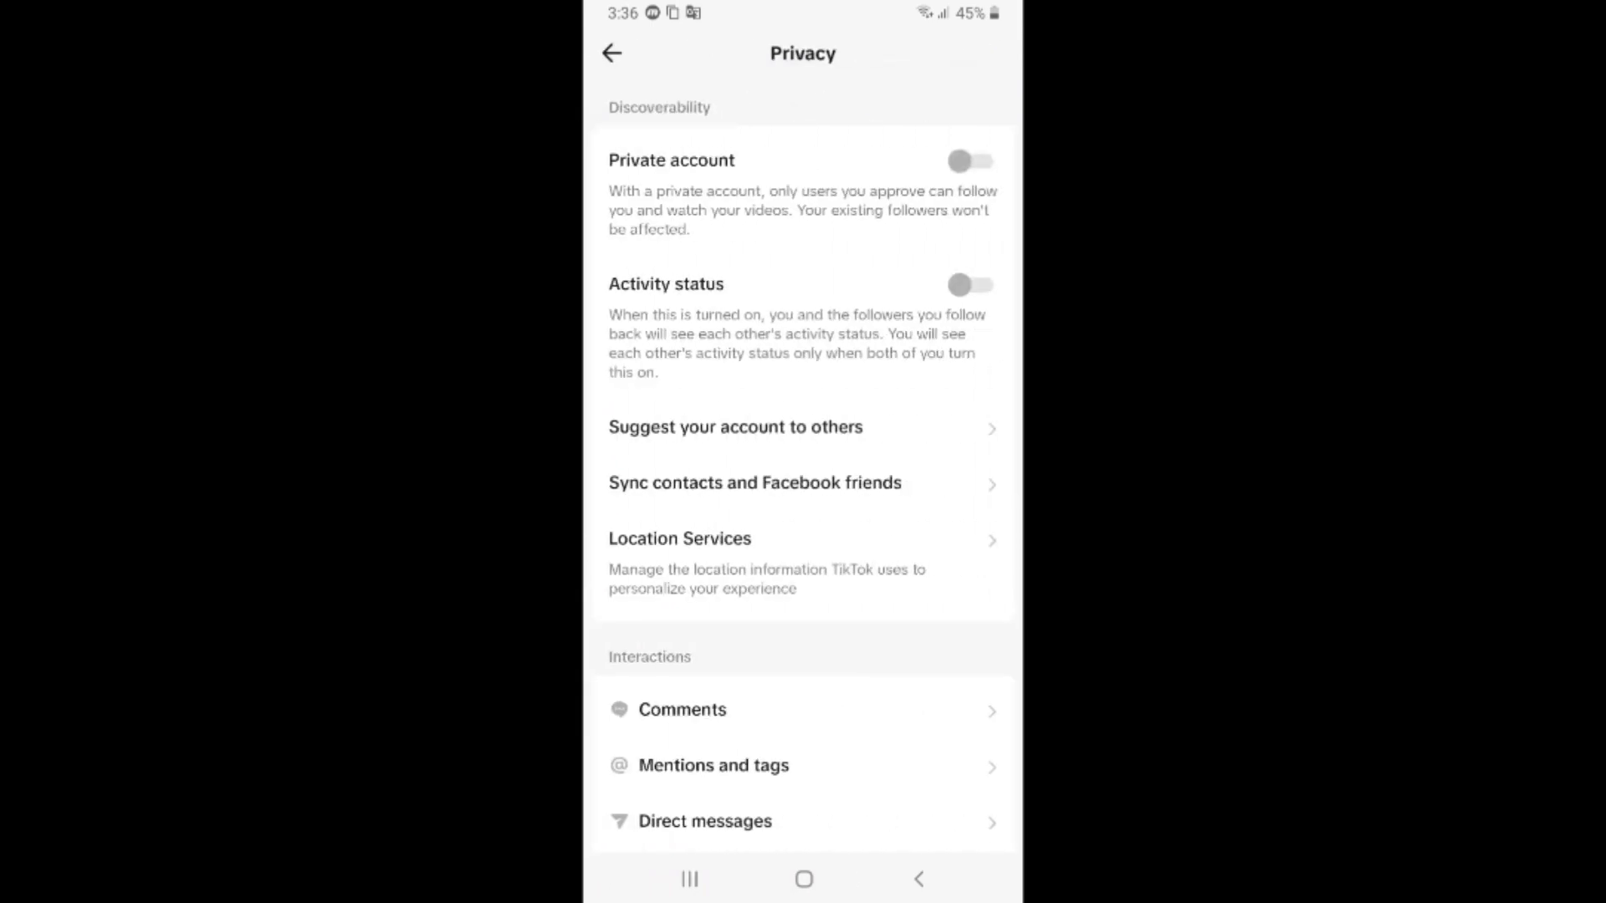
pyautogui.scroll(-3, 803, 502)
pyautogui.click(682, 442)
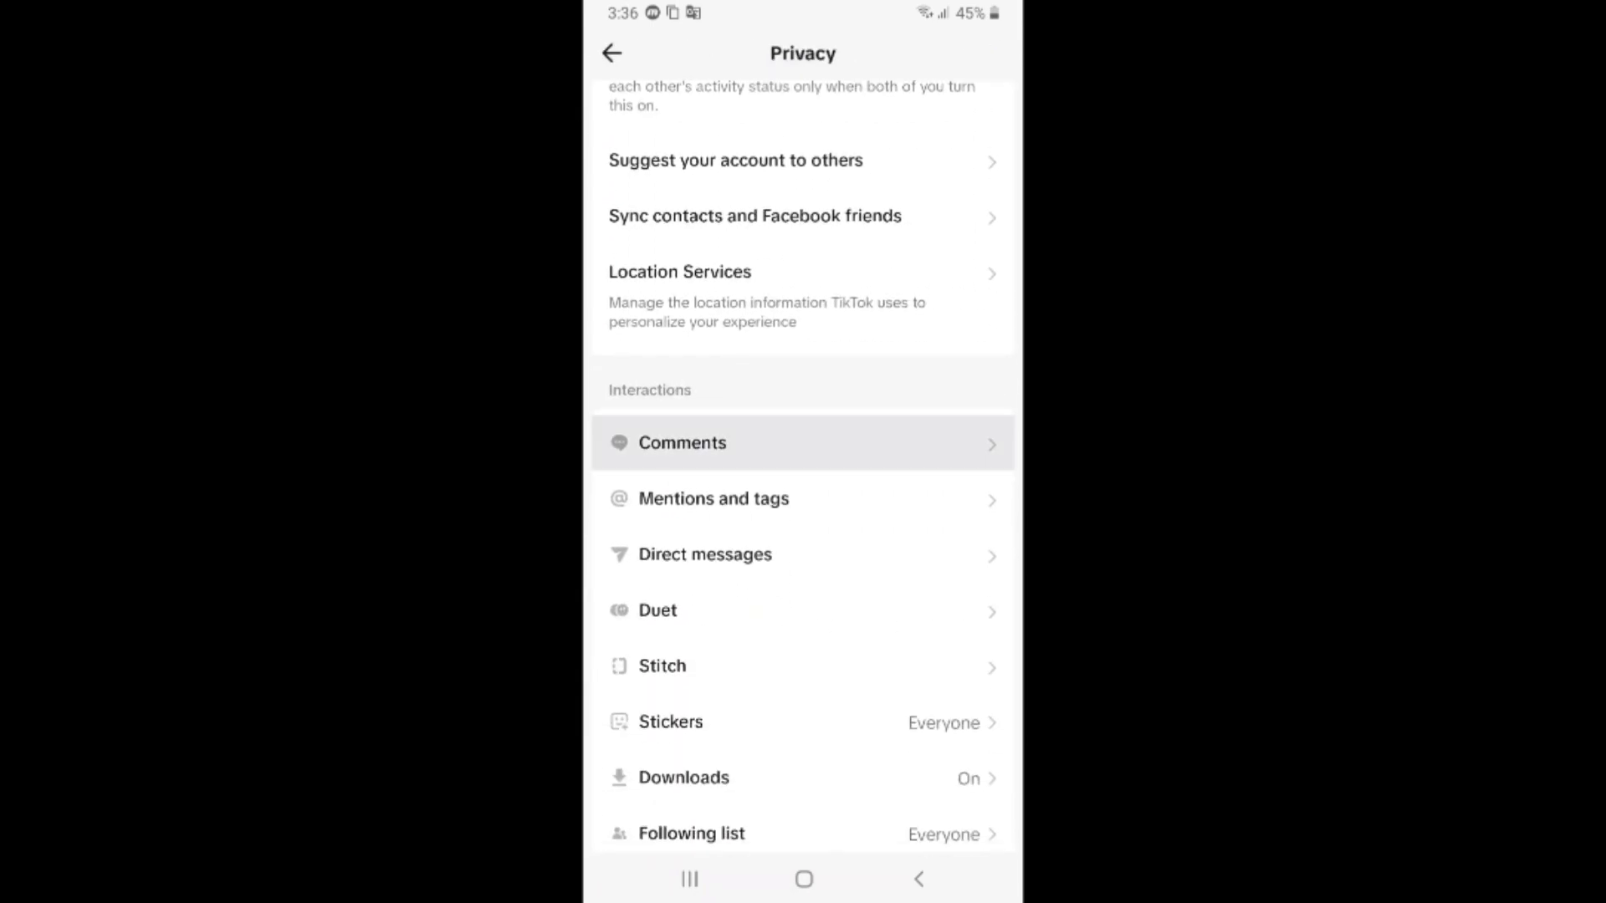
pyautogui.scroll(-1, 803, 442)
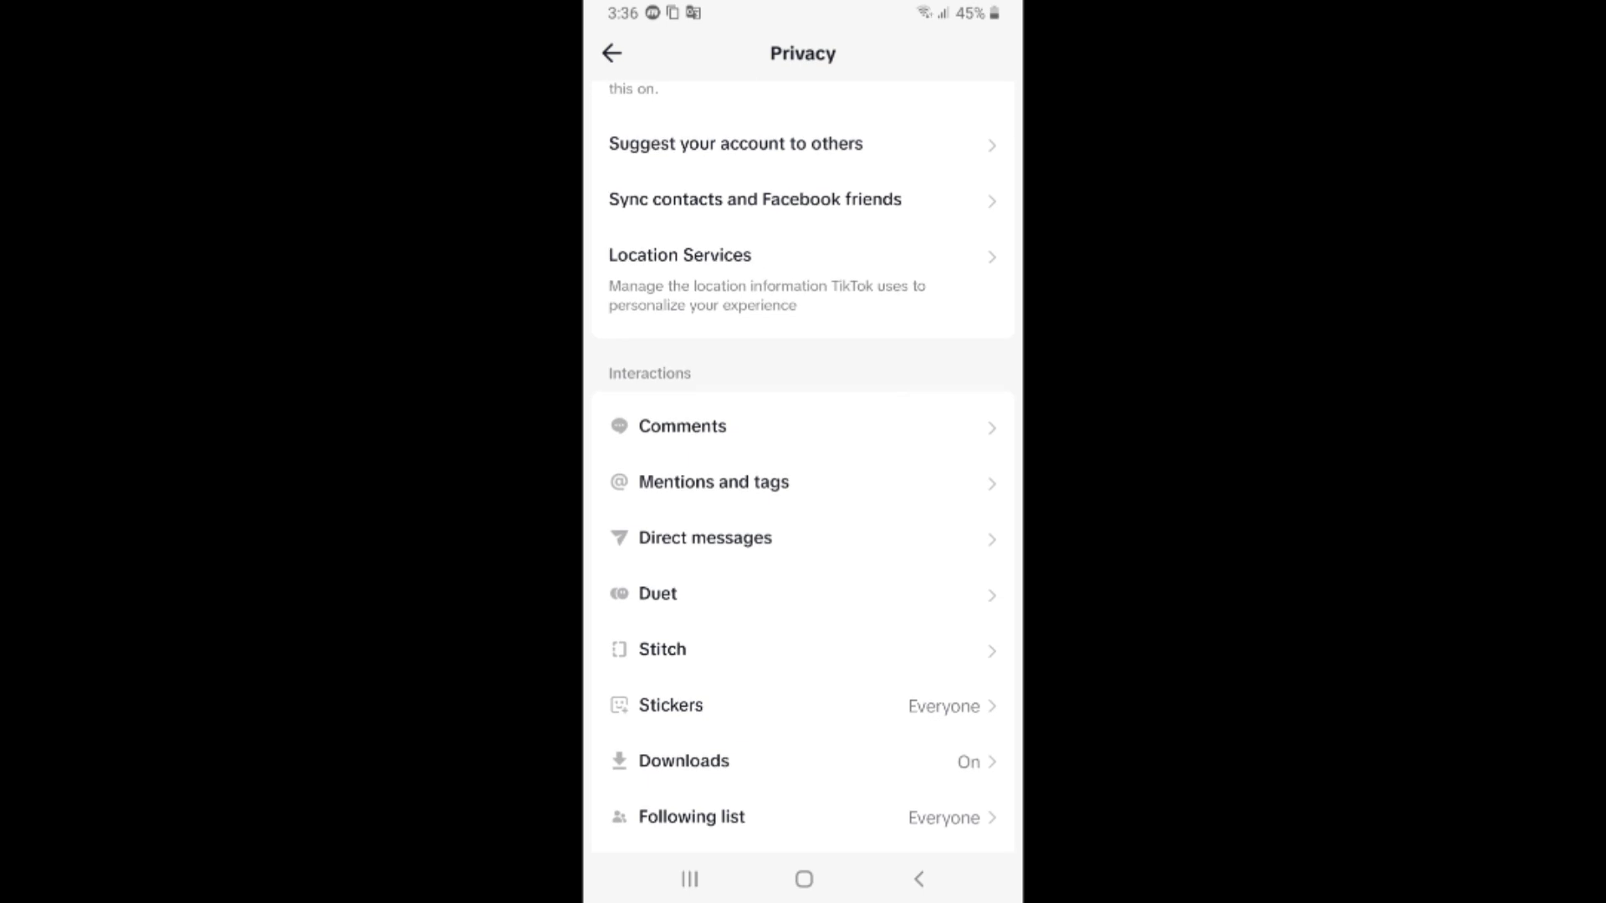
pyautogui.click(682, 425)
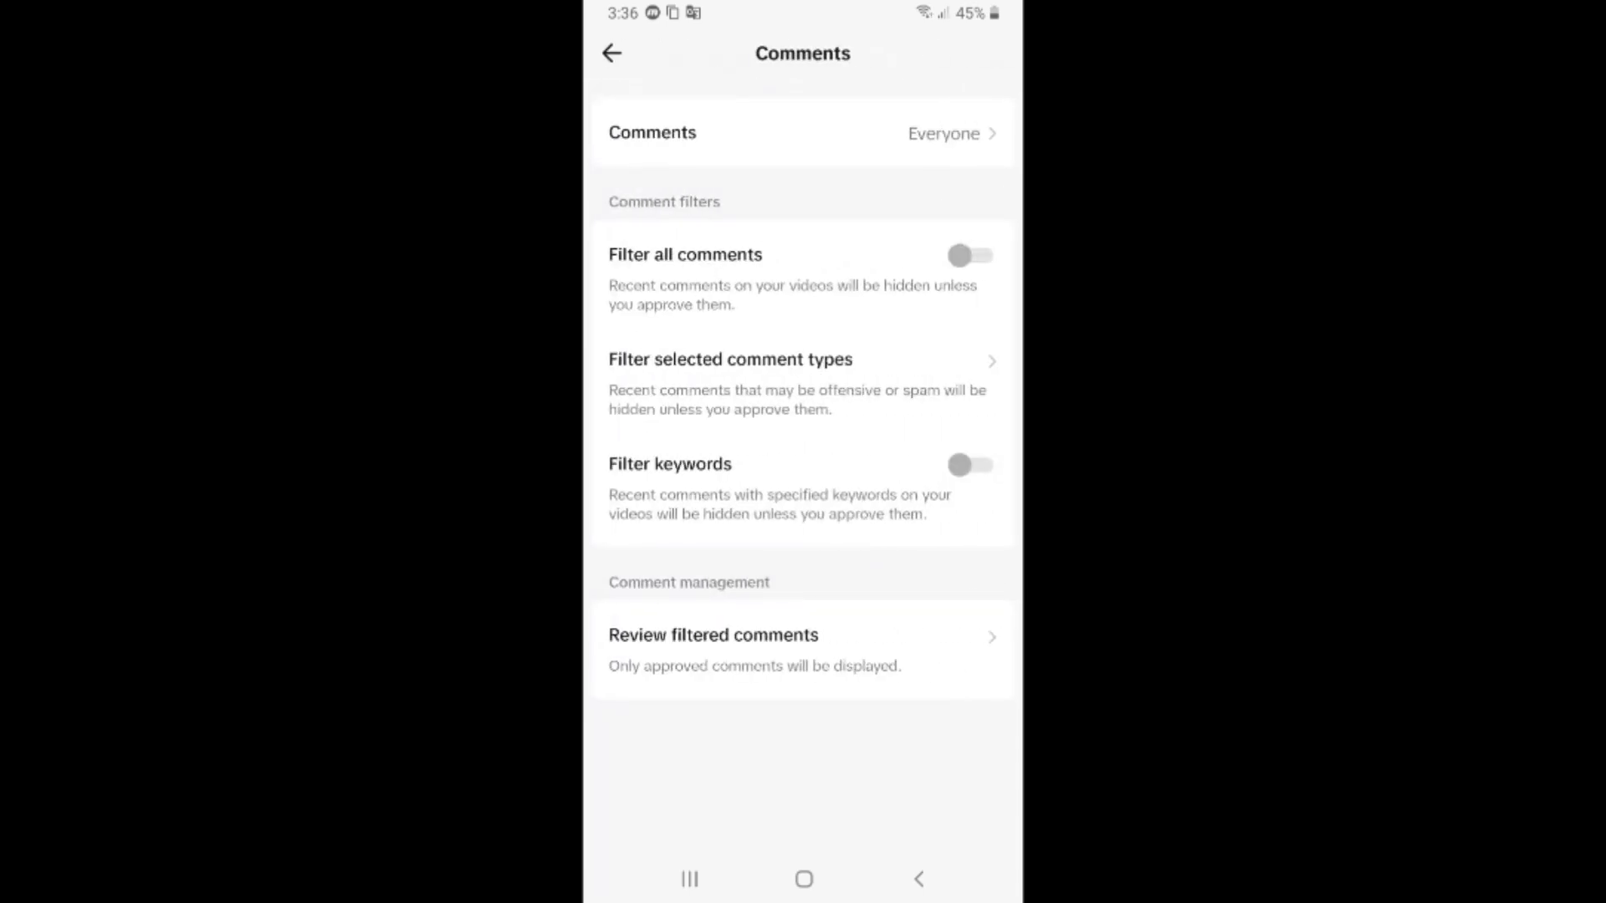
pyautogui.click(804, 133)
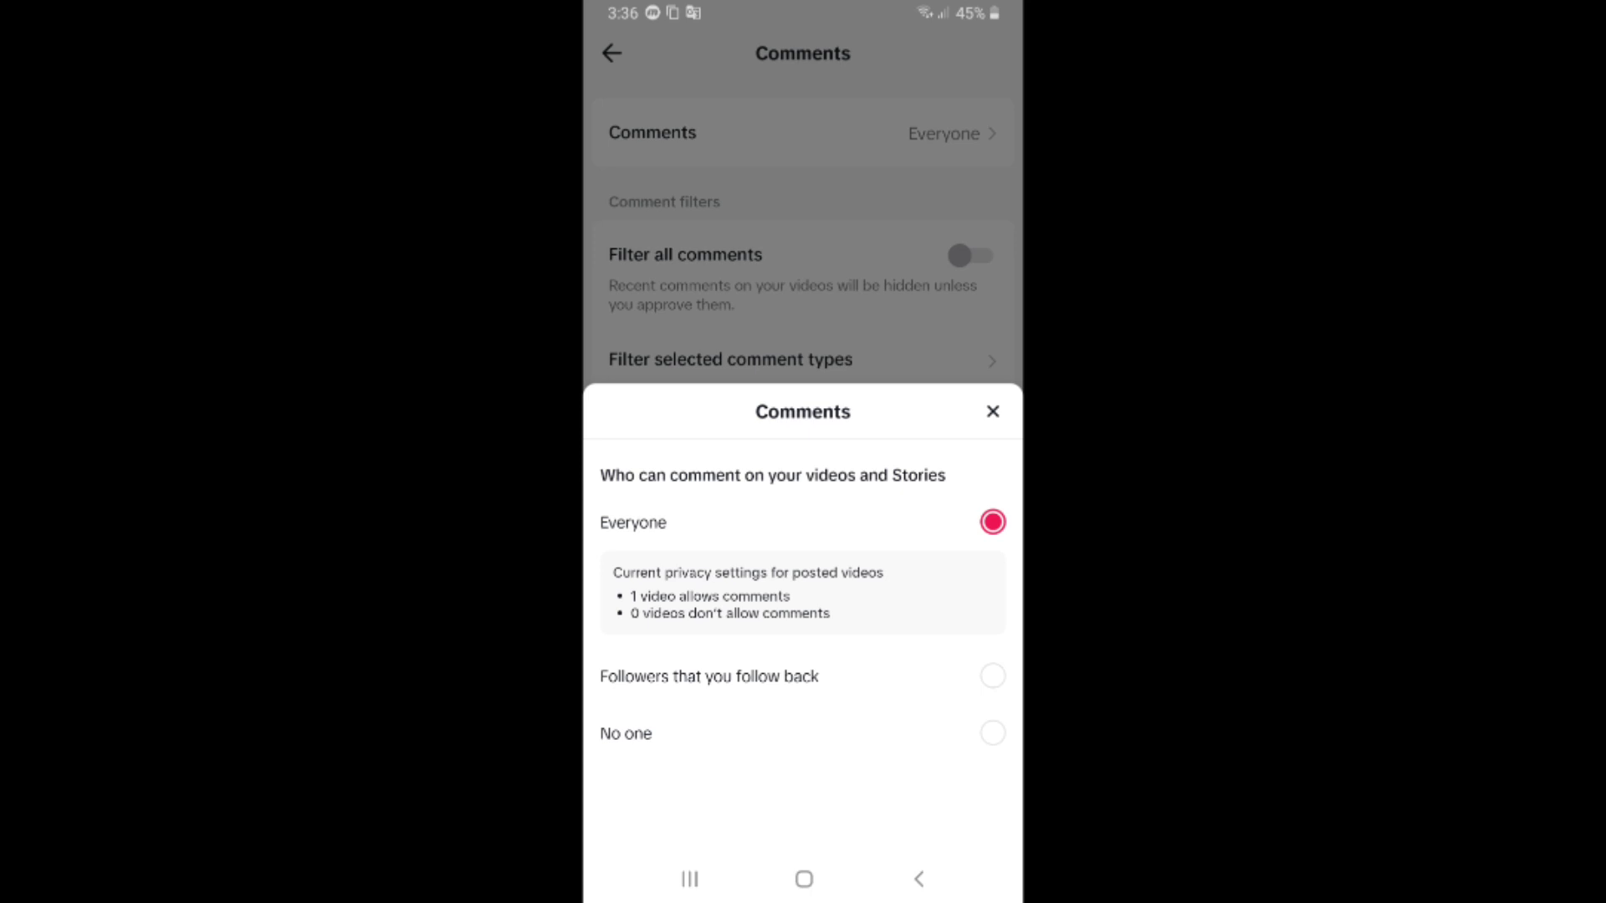
pyautogui.click(993, 734)
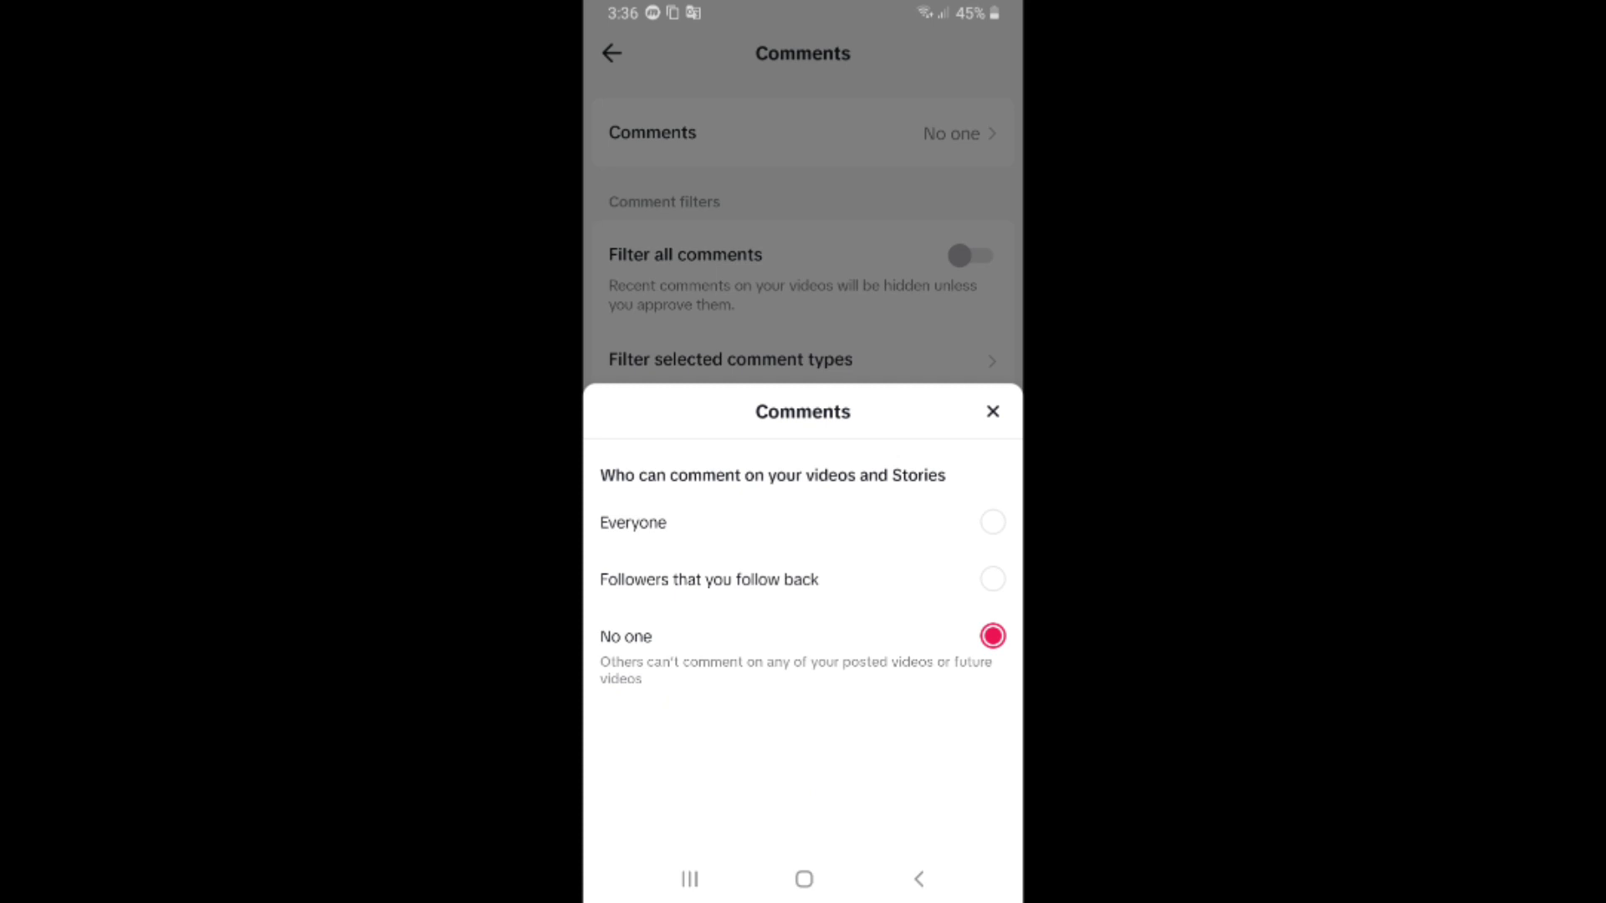
pyautogui.click(993, 522)
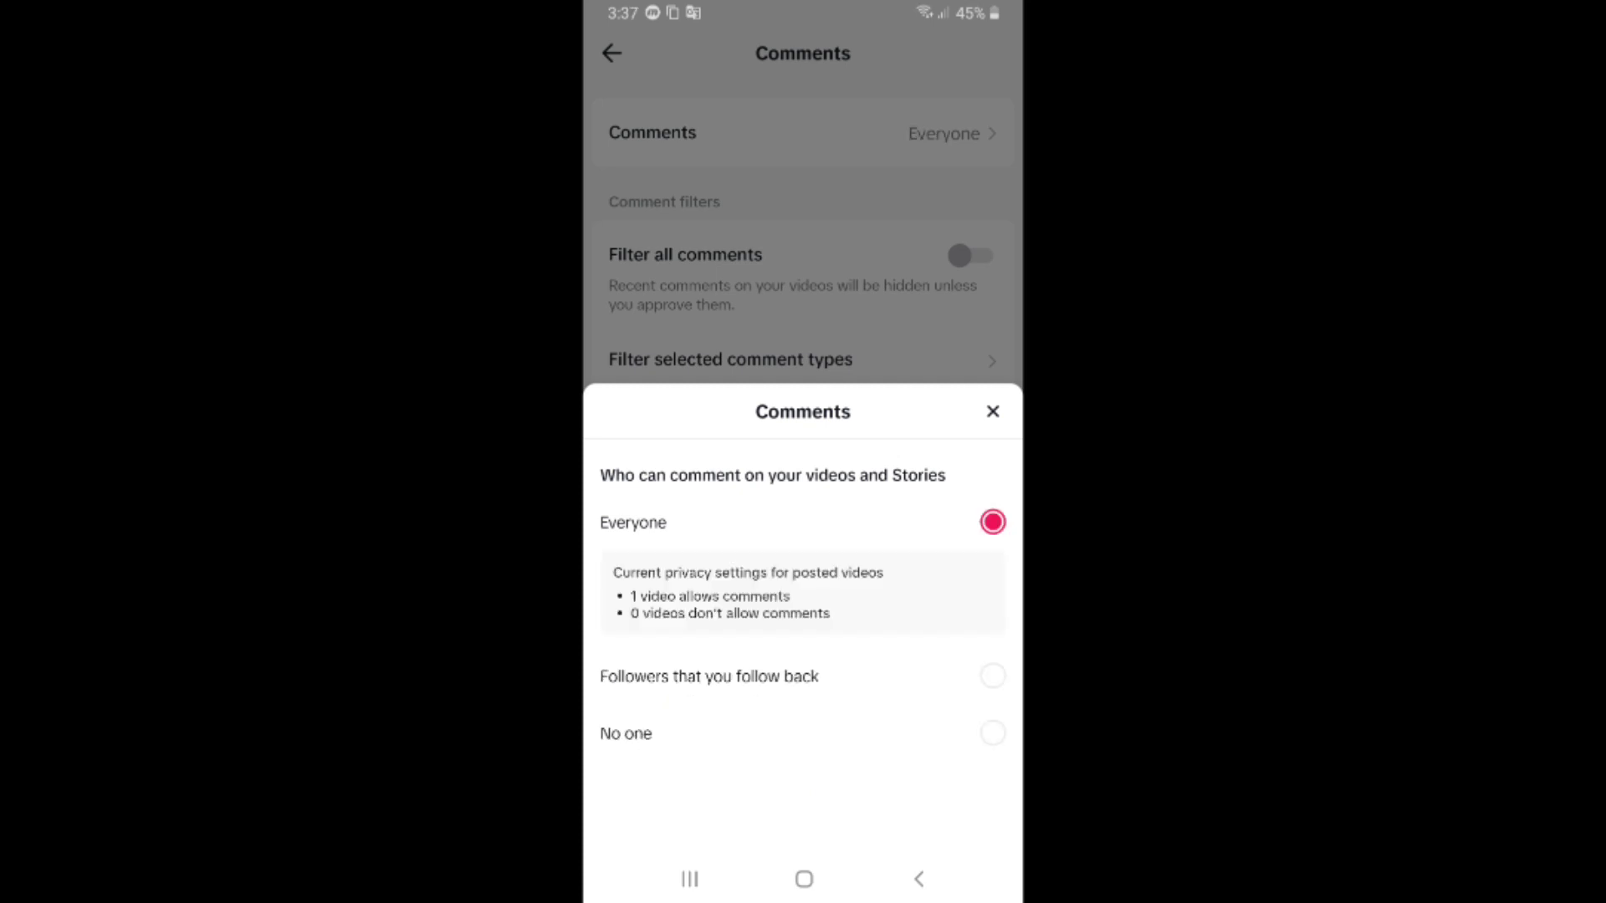
pyautogui.click(993, 412)
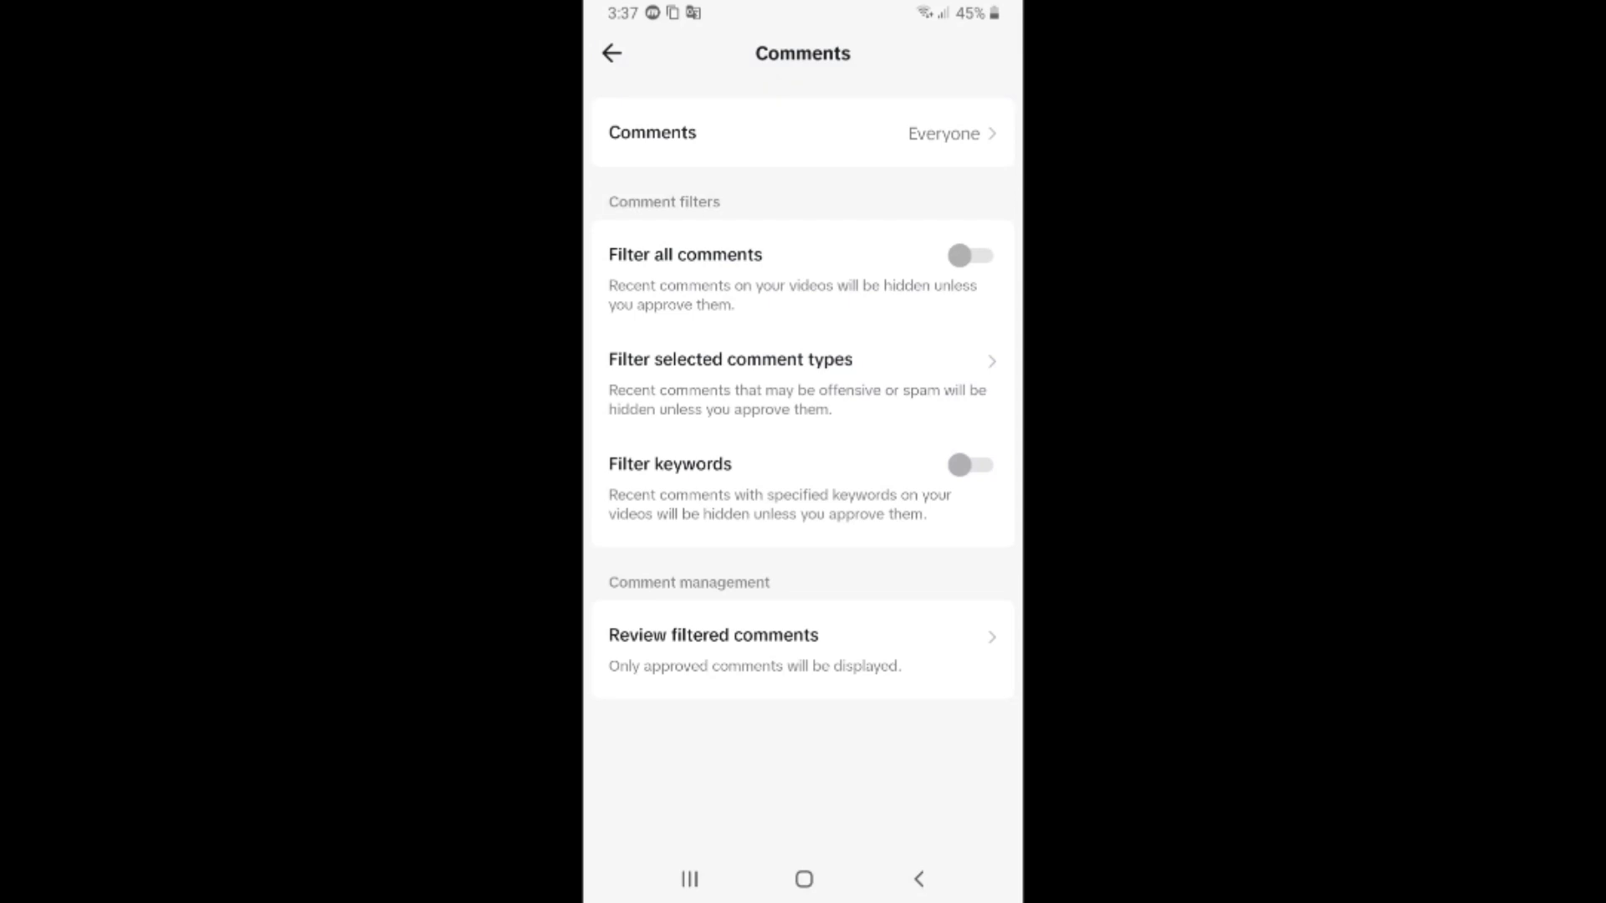